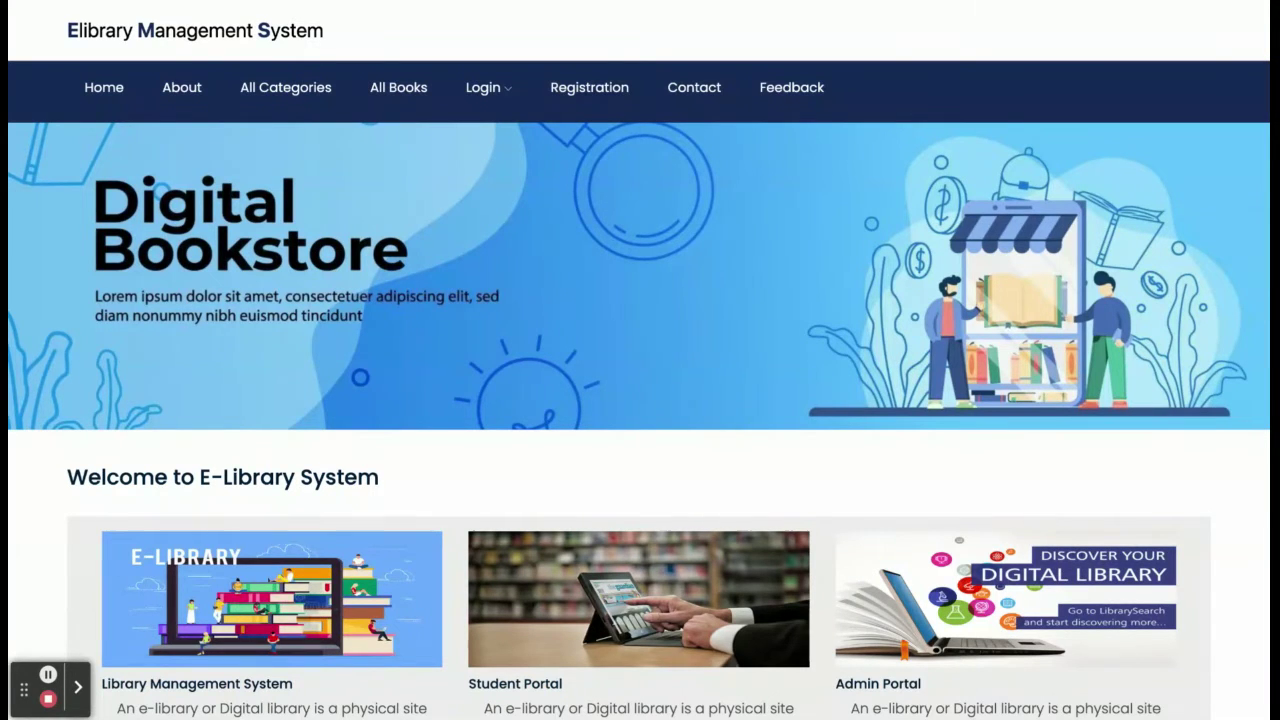
# Scroll through the home page and view the About Project page.
pyautogui.scroll(-10, 640, 400)
pyautogui.scroll(10, 640, 400)
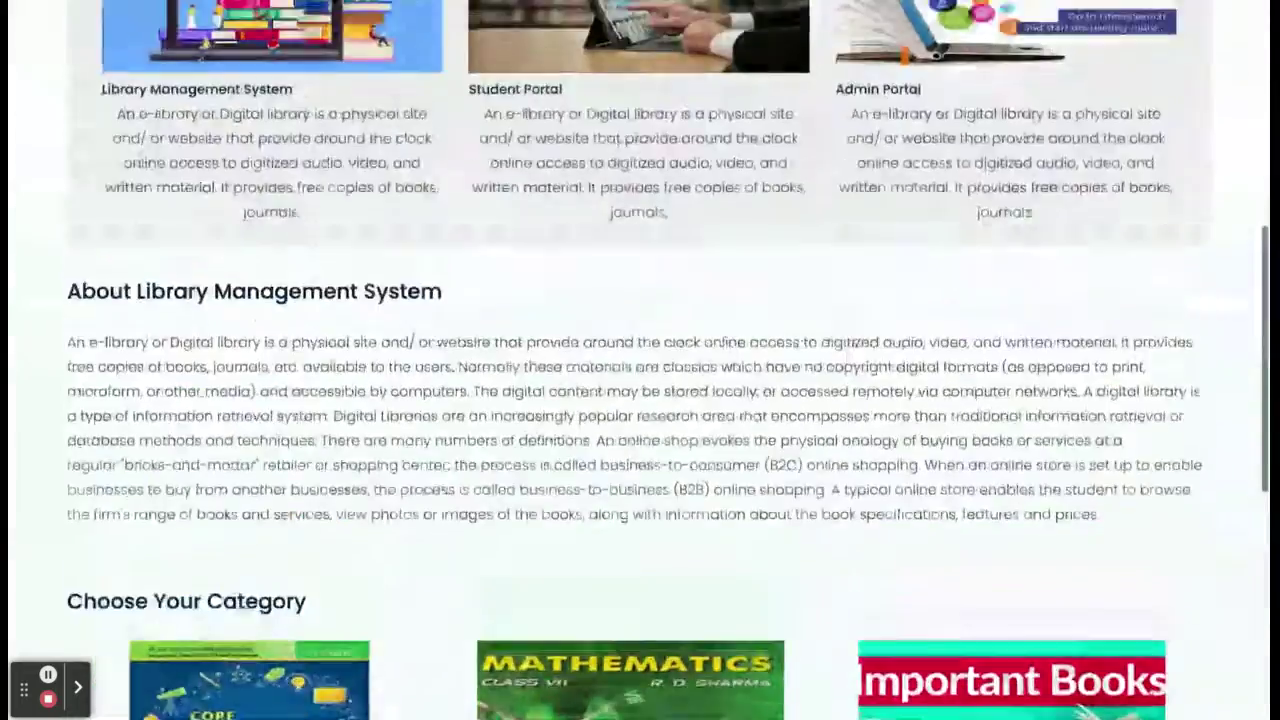
pyautogui.scroll(-1, 640, 400)
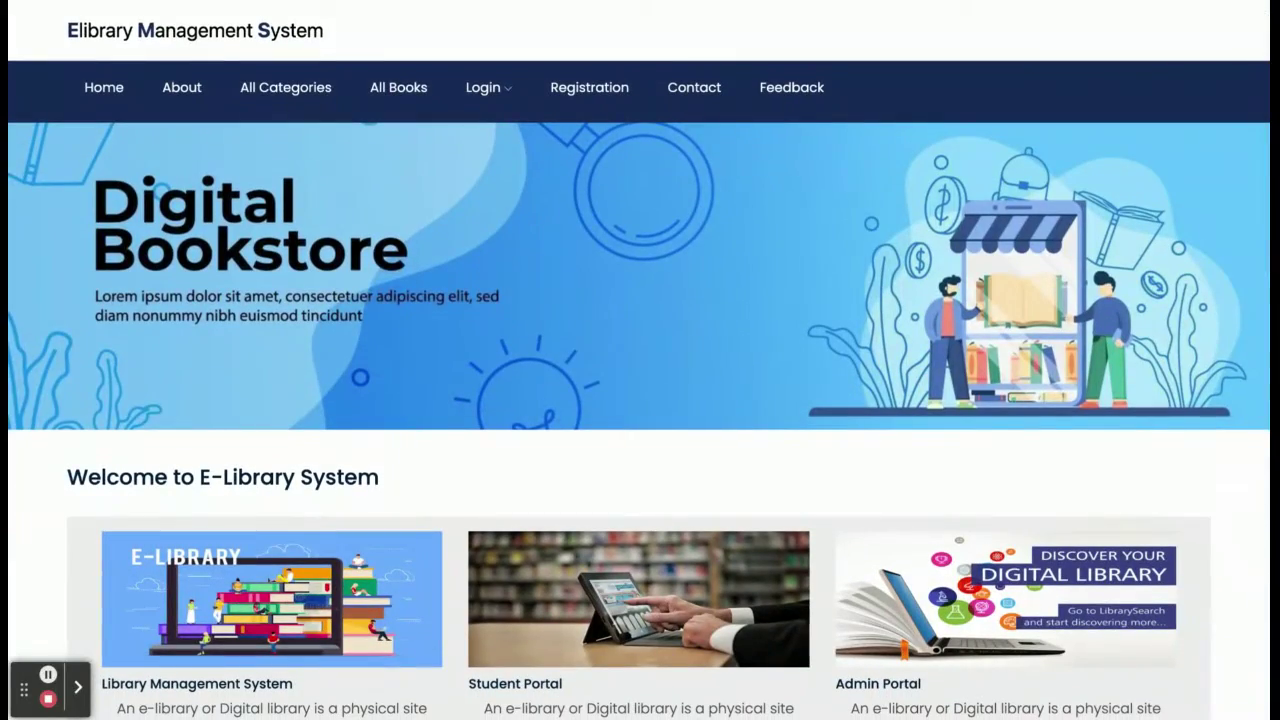
pyautogui.scroll(-2, 640, 400)
pyautogui.scroll(-8, 640, 400)
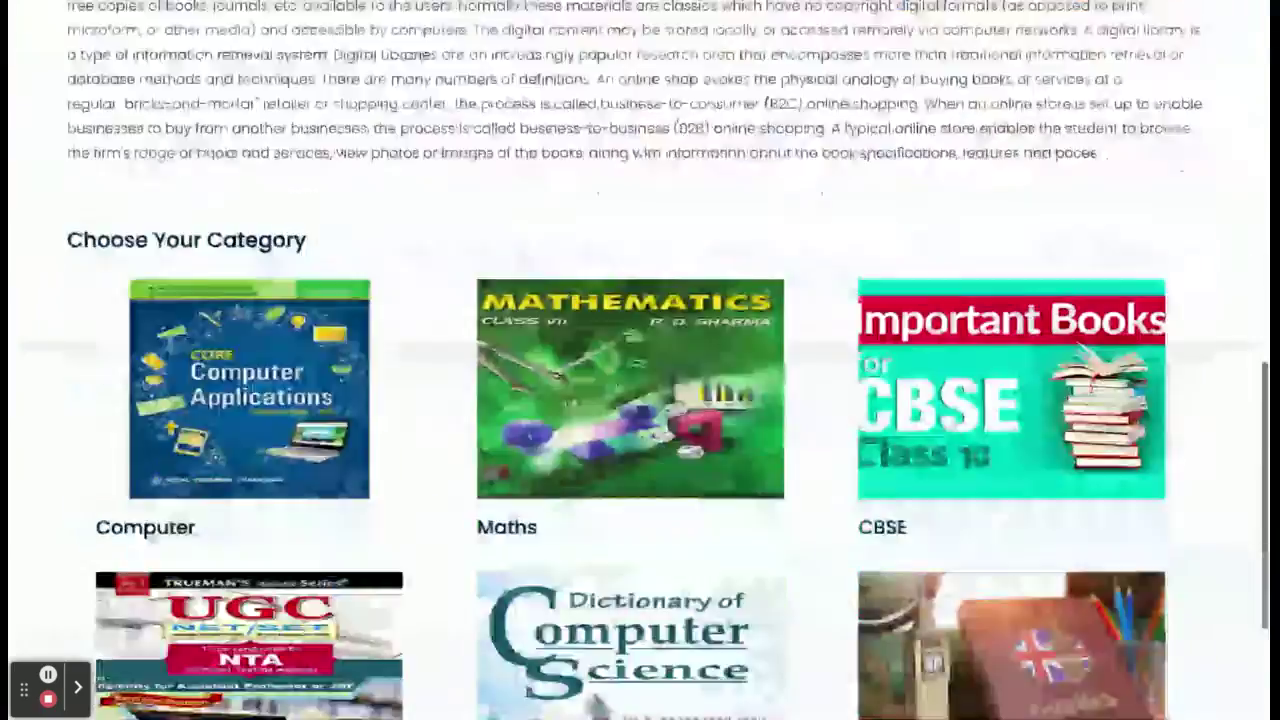
pyautogui.scroll(8, 640, 400)
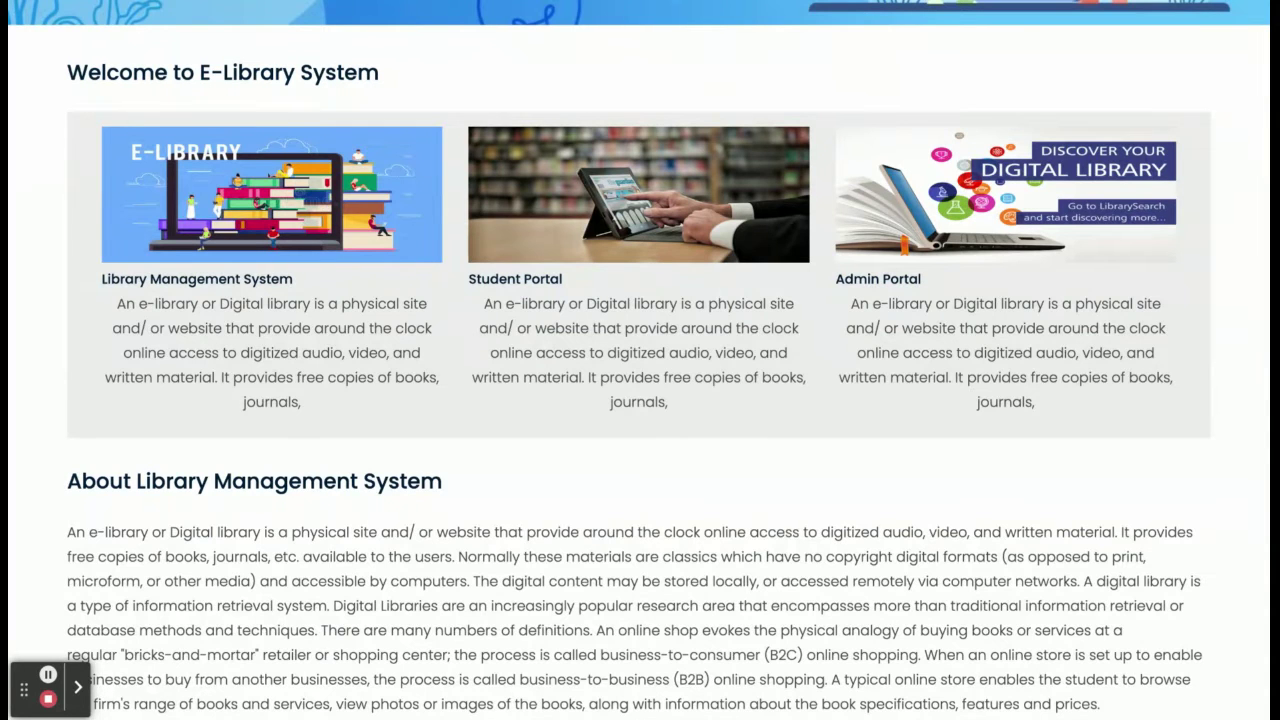
pyautogui.scroll(4, 640, 400)
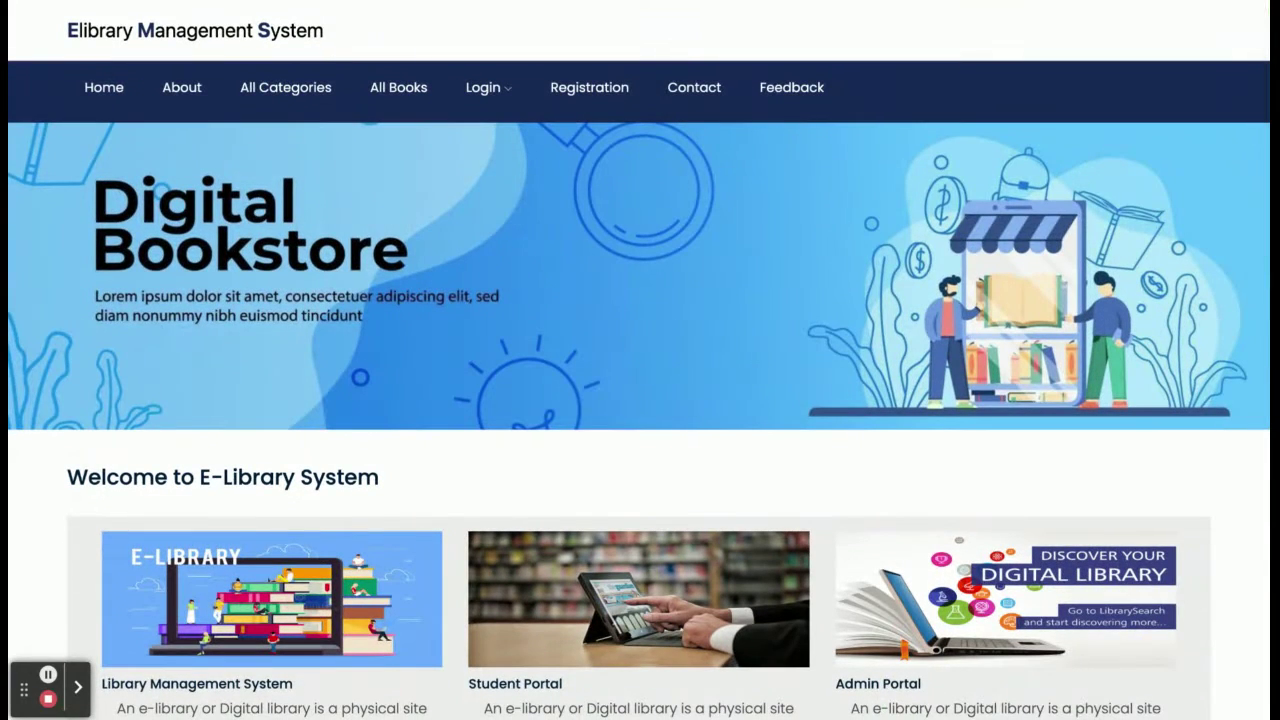
pyautogui.scroll(-1, 640, 400)
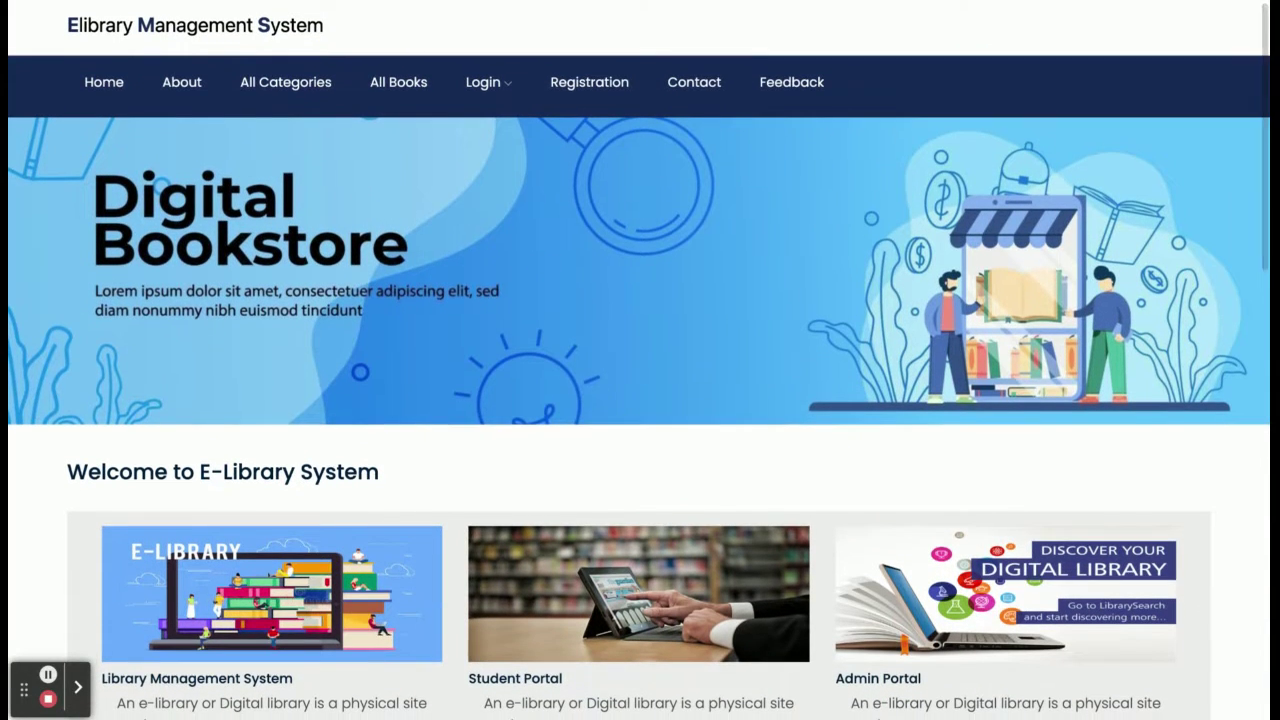
pyautogui.scroll(-10, 640, 400)
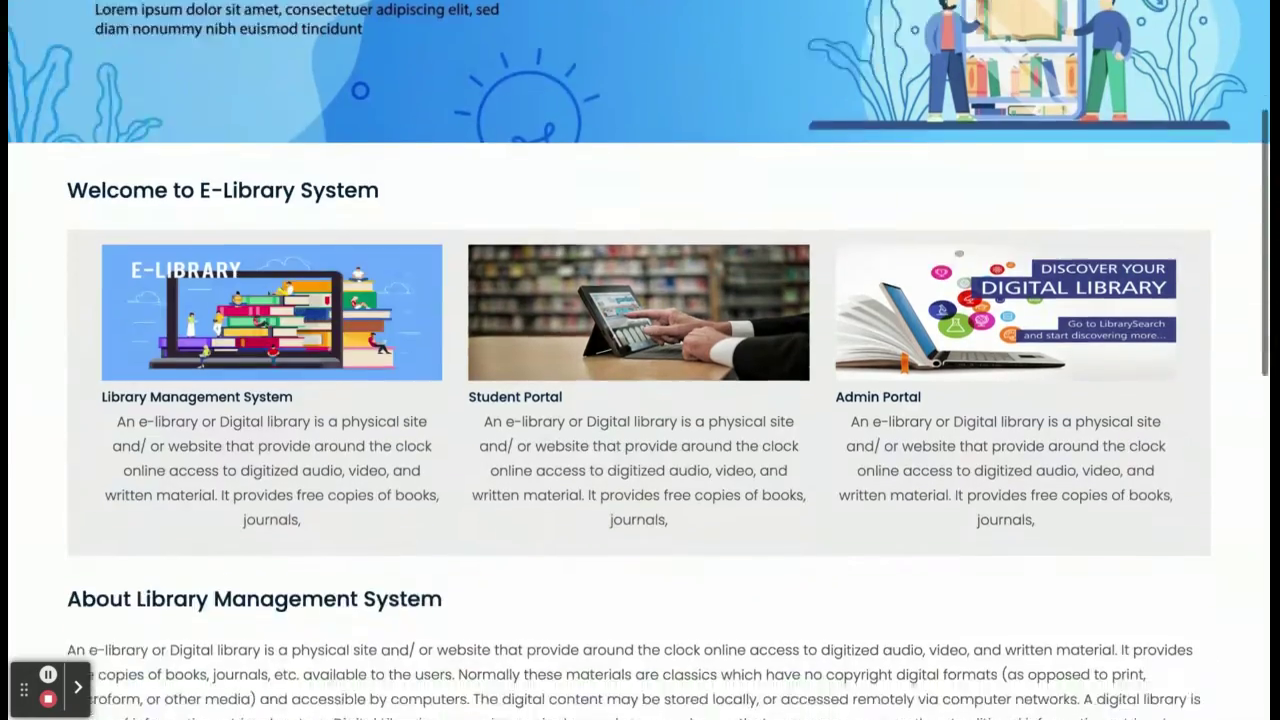
pyautogui.scroll(10, 640, 400)
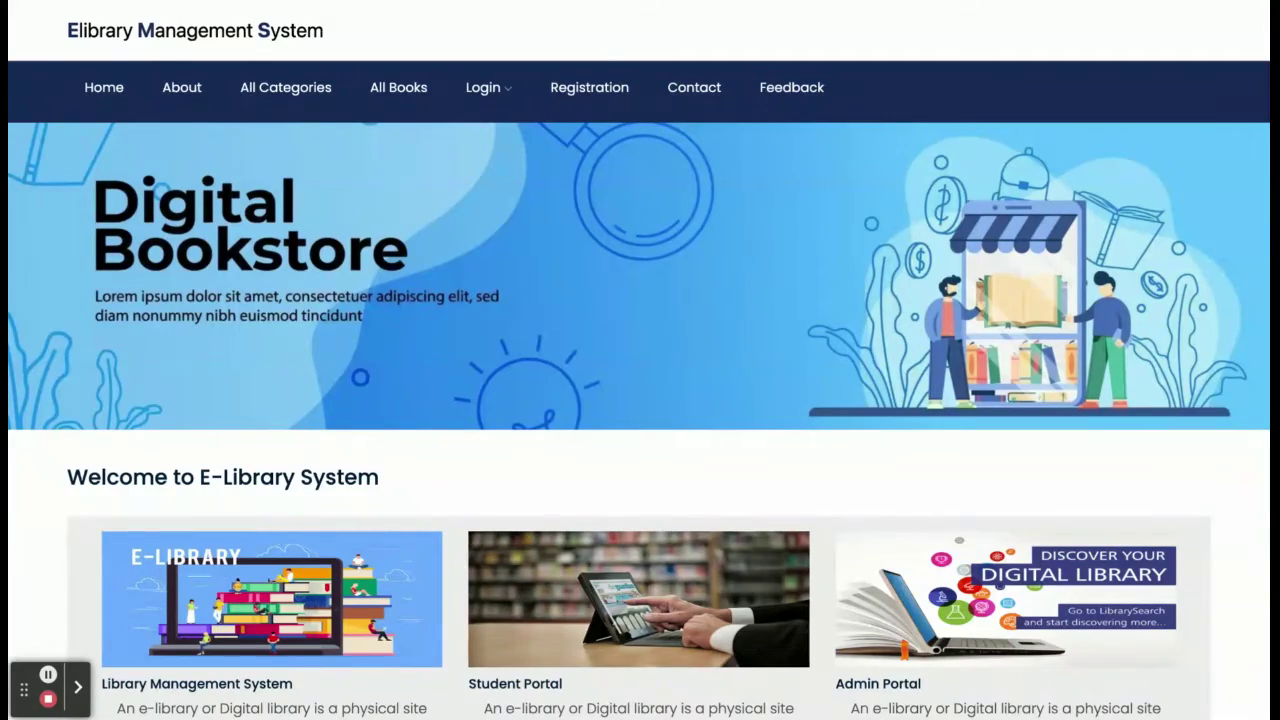
pyautogui.scroll(-15, 272, 320)
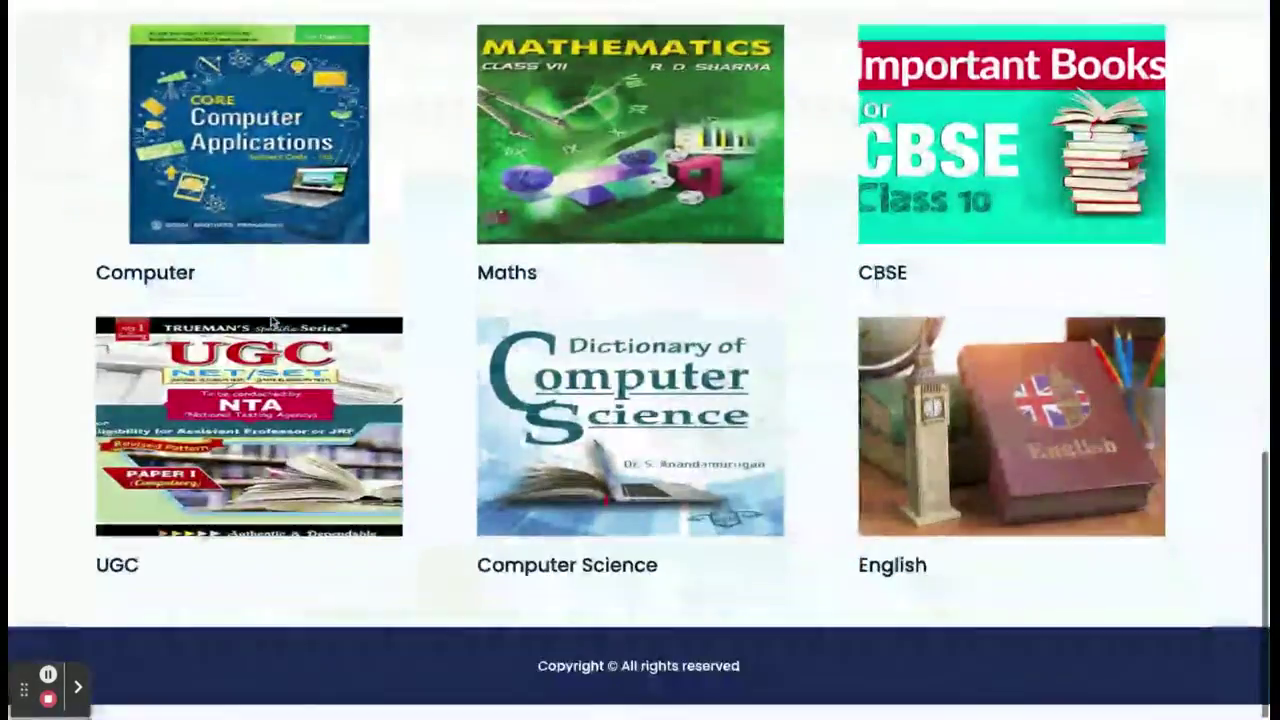
pyautogui.scroll(15, 272, 320)
pyautogui.scroll(-10, 309, 391)
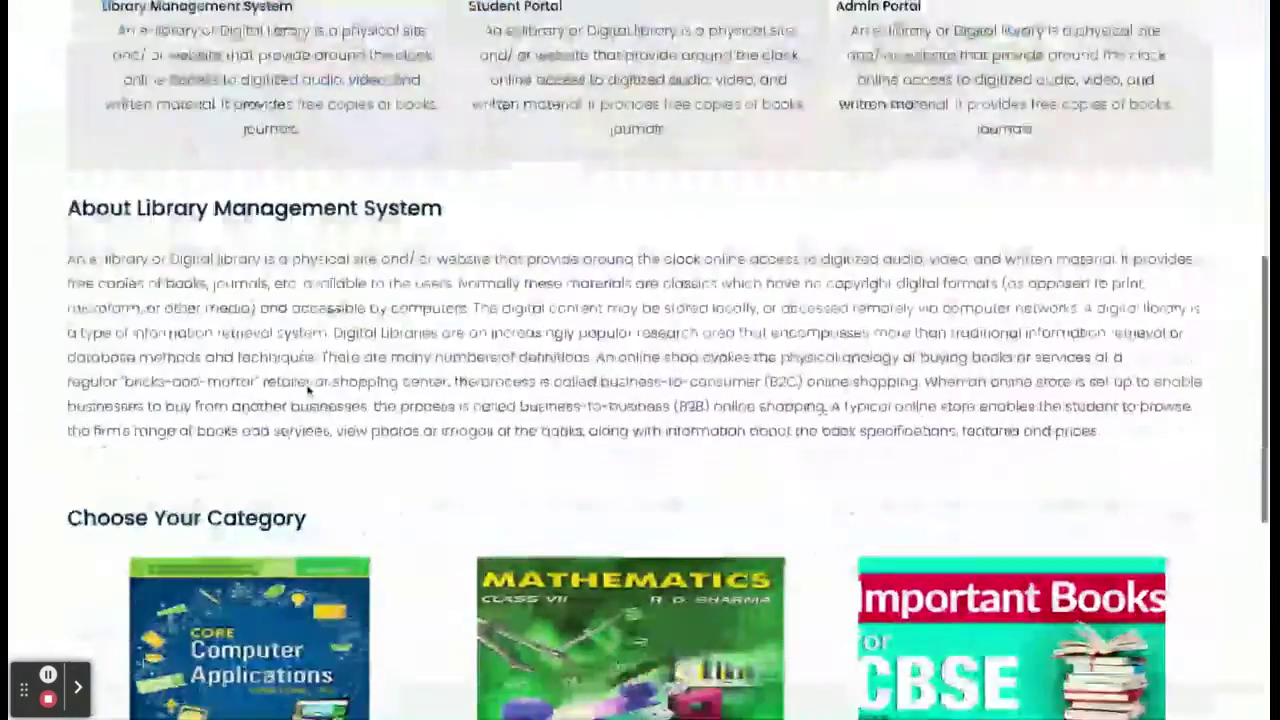
pyautogui.scroll(-3, 966, 422)
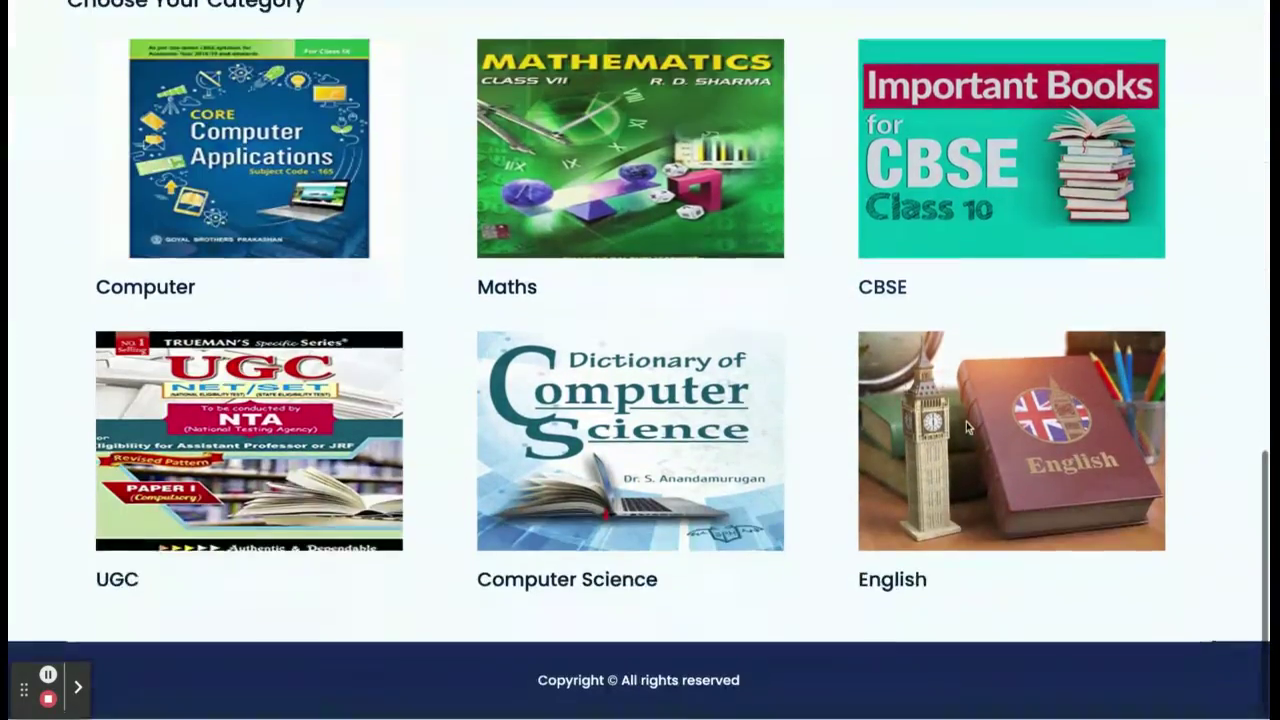
pyautogui.scroll(5, 966, 422)
pyautogui.scroll(3, 966, 422)
pyautogui.scroll(-8, 414, 300)
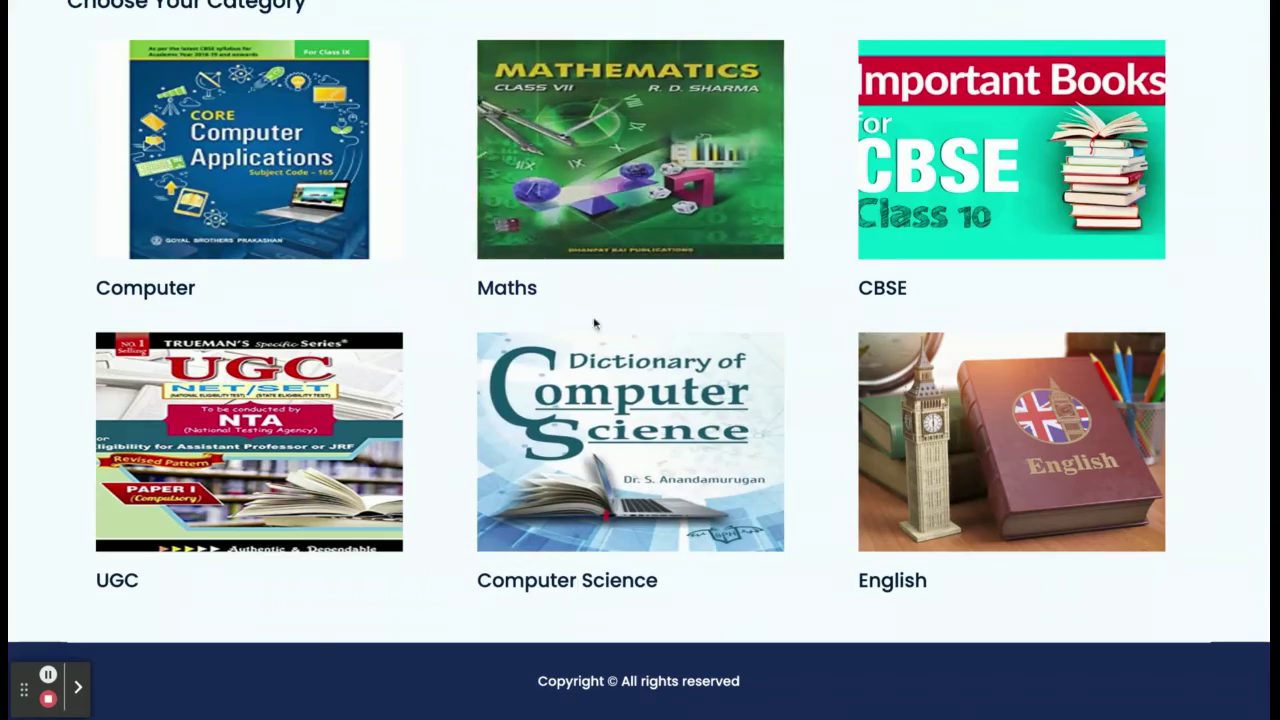
pyautogui.scroll(10, 1031, 193)
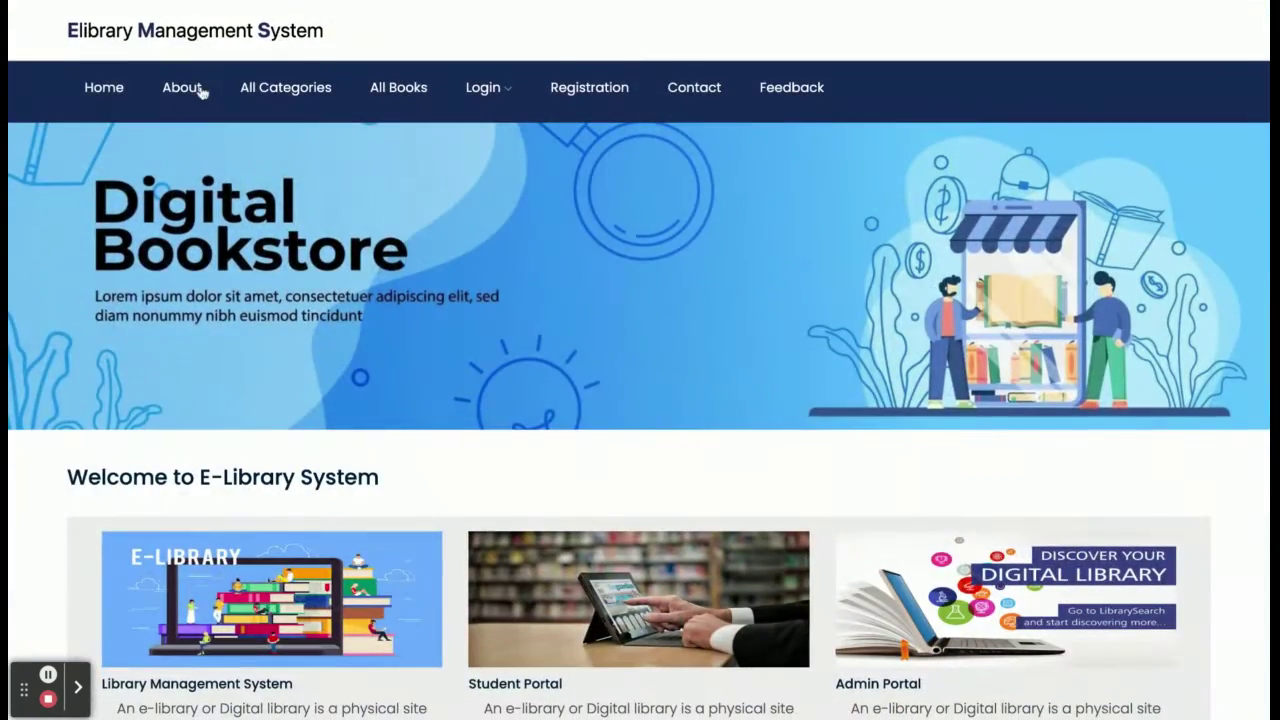
pyautogui.click(182, 94)
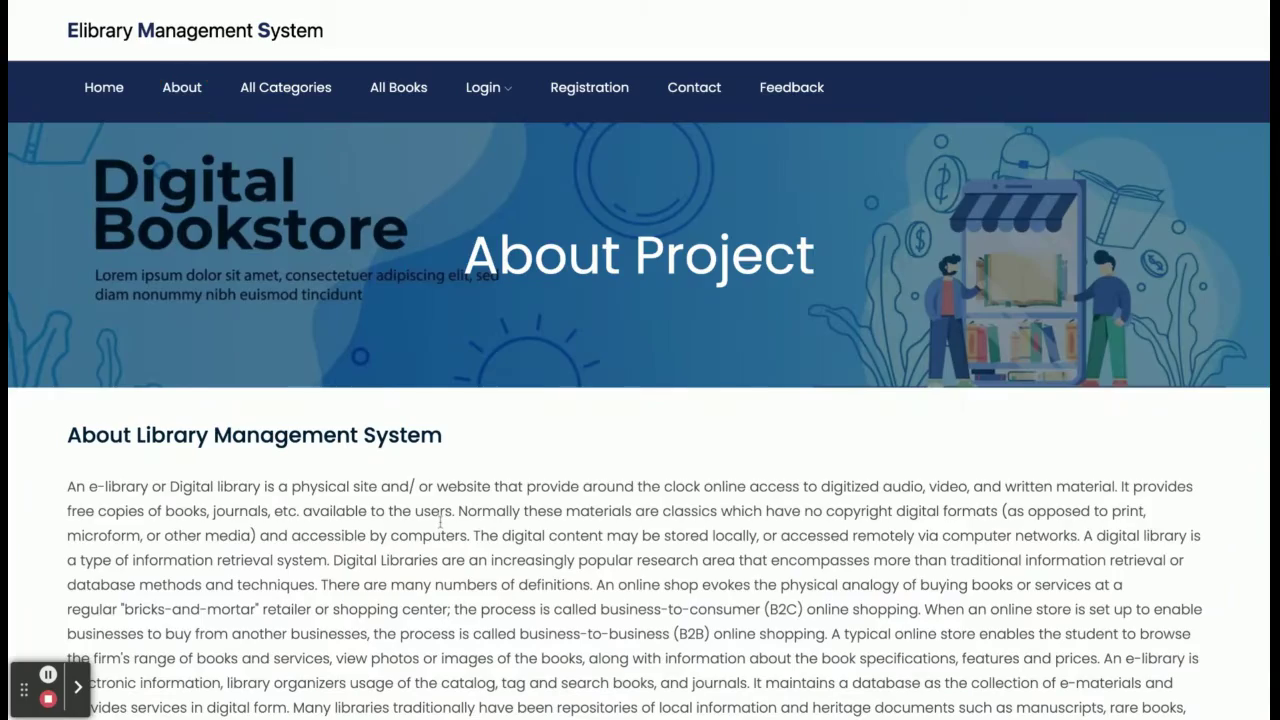
pyautogui.scroll(-5, 441, 520)
pyautogui.scroll(5, 441, 520)
# From All Categories, list the Computer books: GATE Guide (120) and CSIR (300).
pyautogui.click(304, 92)
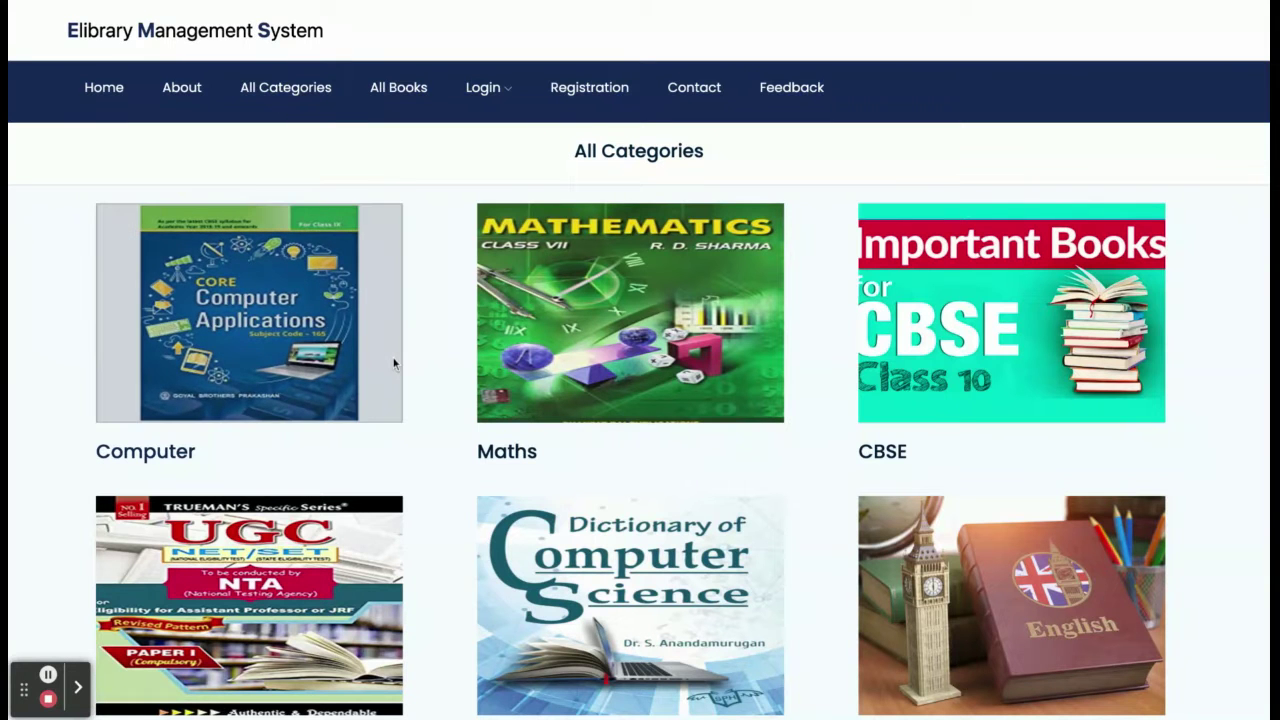
pyautogui.scroll(-2, 450, 427)
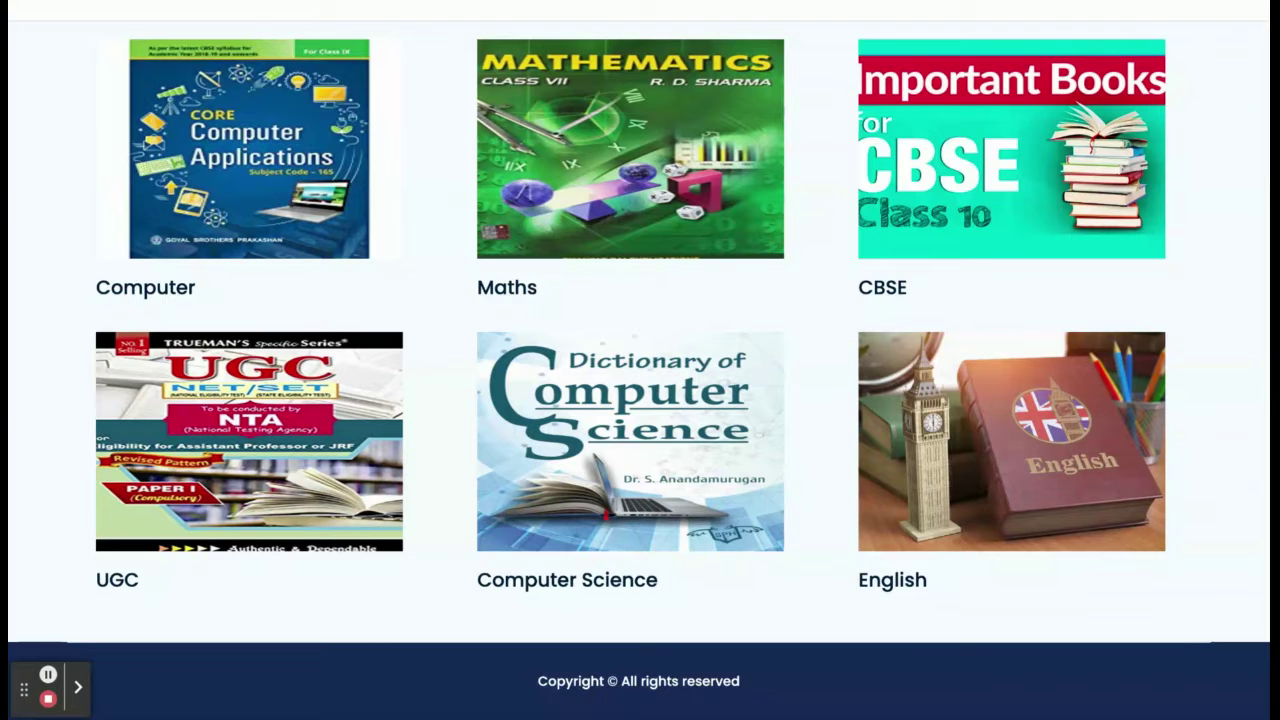
pyautogui.scroll(2, 426, 328)
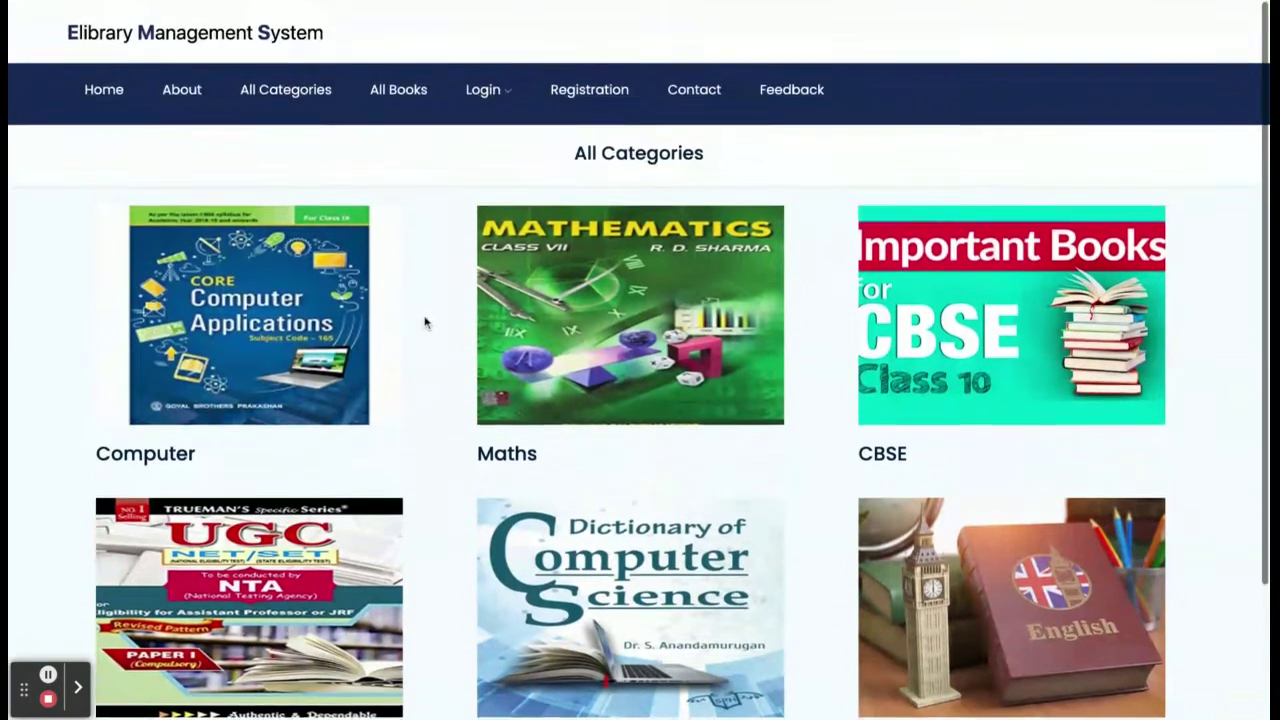
pyautogui.scroll(-2, 426, 323)
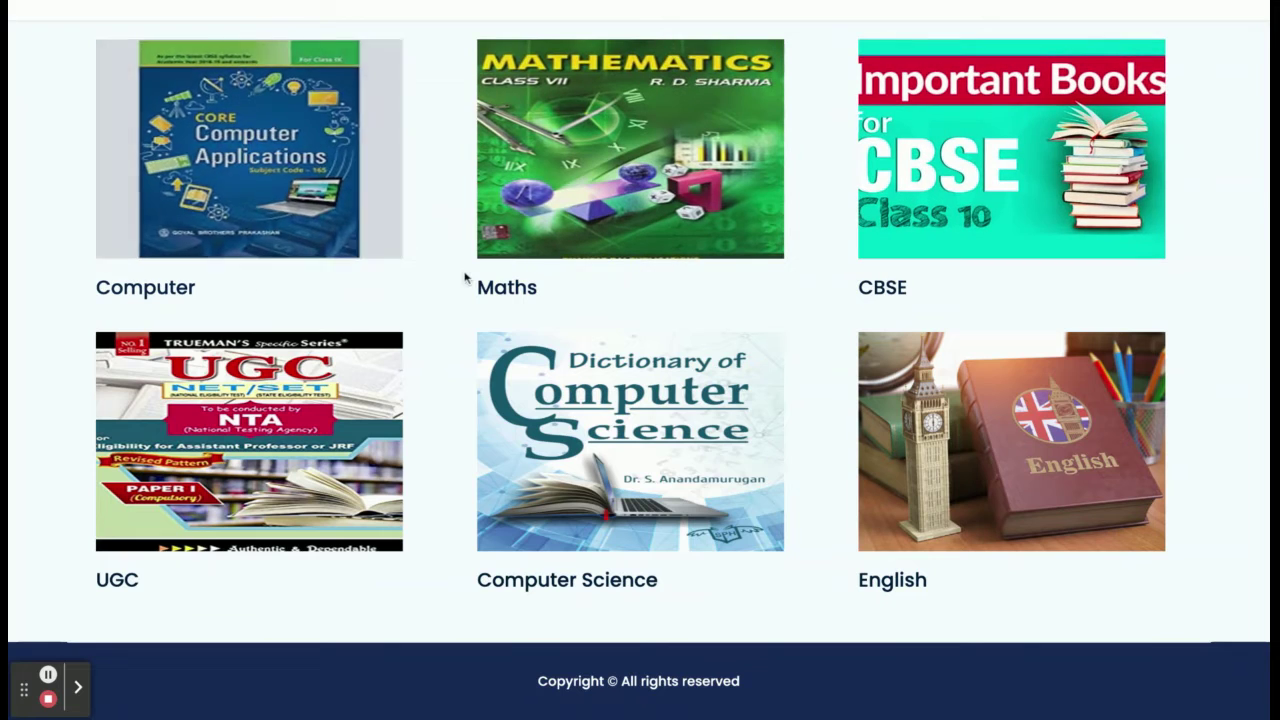
pyautogui.click(220, 180)
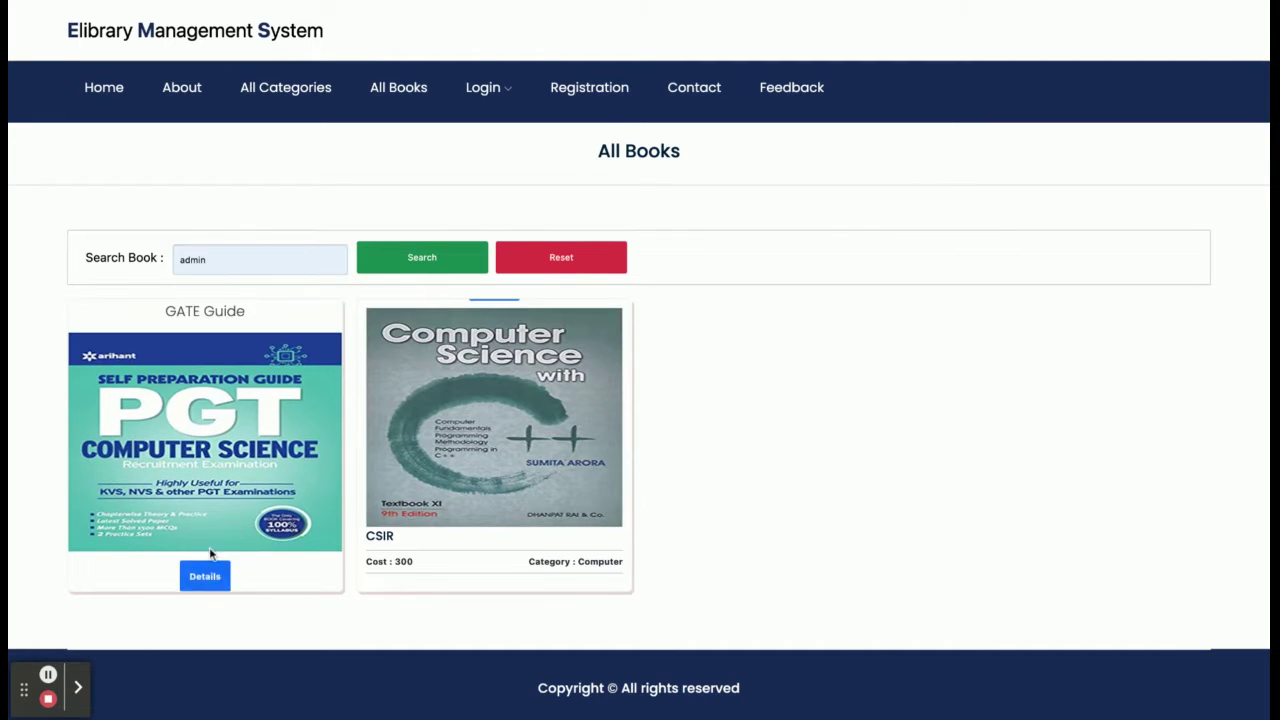
# View the GATE Guide book's details and request form.
pyautogui.click(206, 578)
pyautogui.scroll(-3, 609, 524)
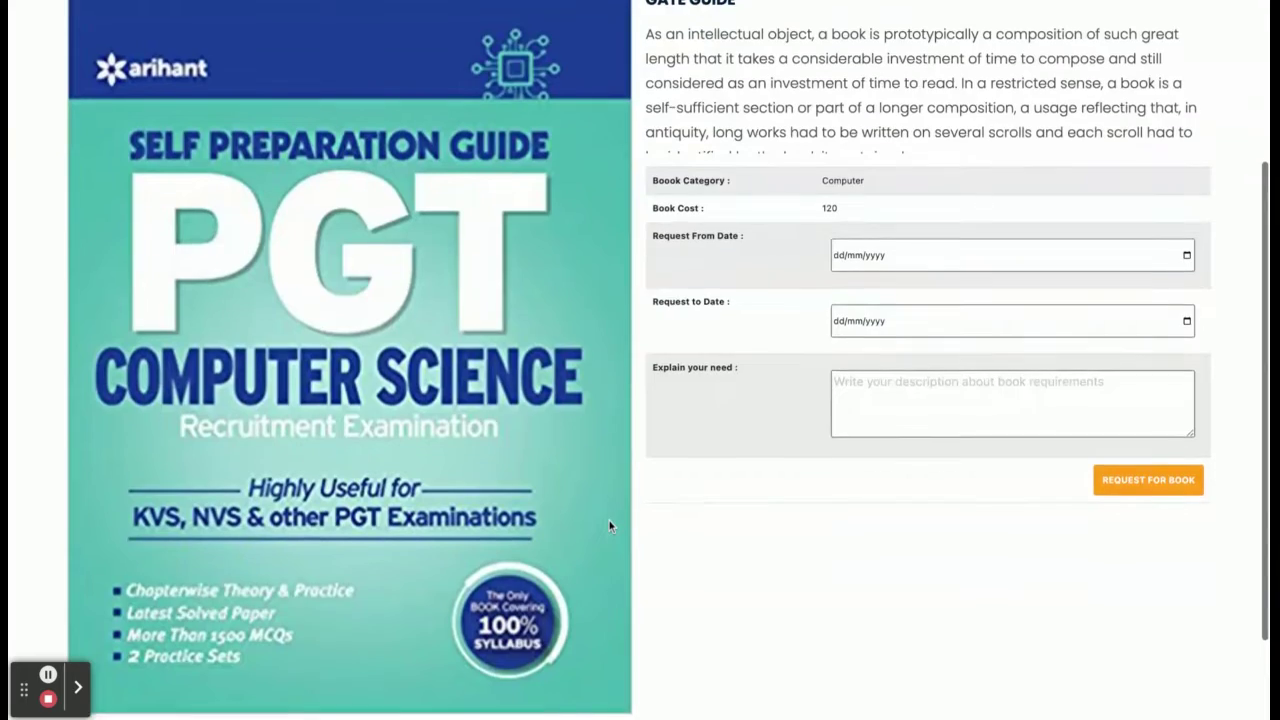
pyautogui.scroll(1, 609, 524)
pyautogui.scroll(-3, 609, 524)
pyautogui.scroll(4, 609, 400)
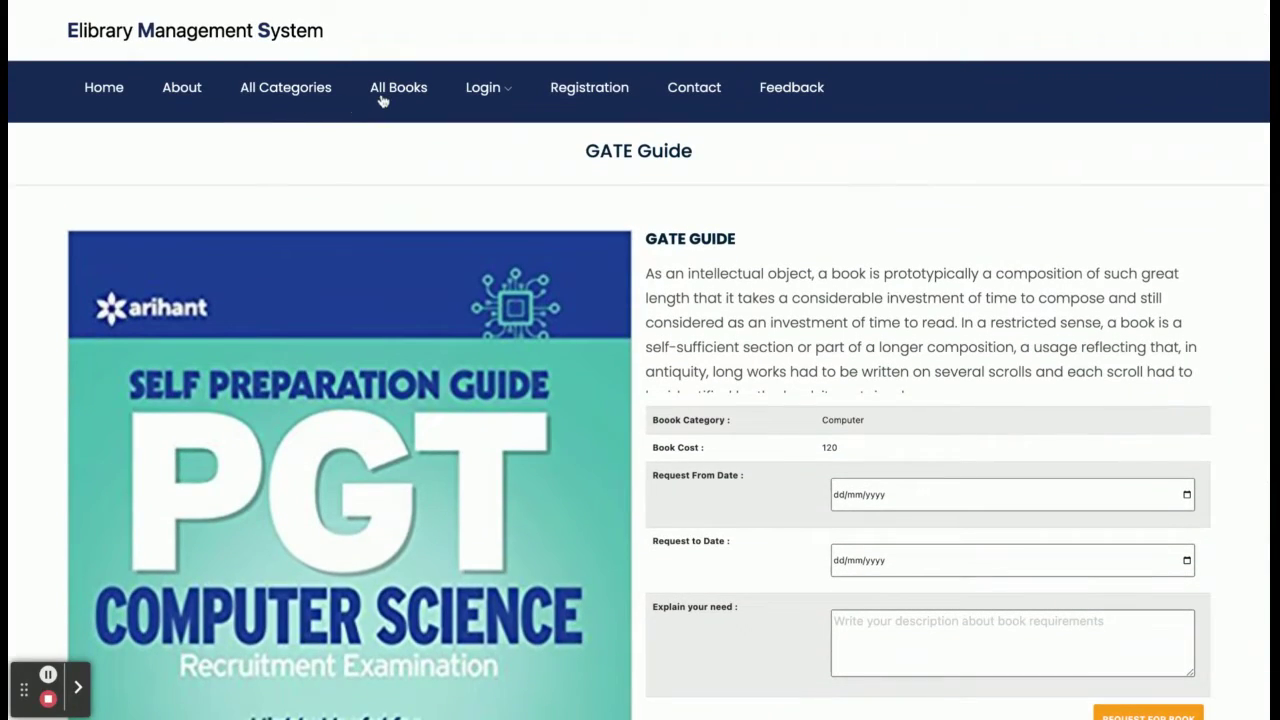
# Back on All Books, search for 'gate' to list GATE Guide and GATE Science.
pyautogui.click(381, 100)
pyautogui.scroll(-5, 421, 410)
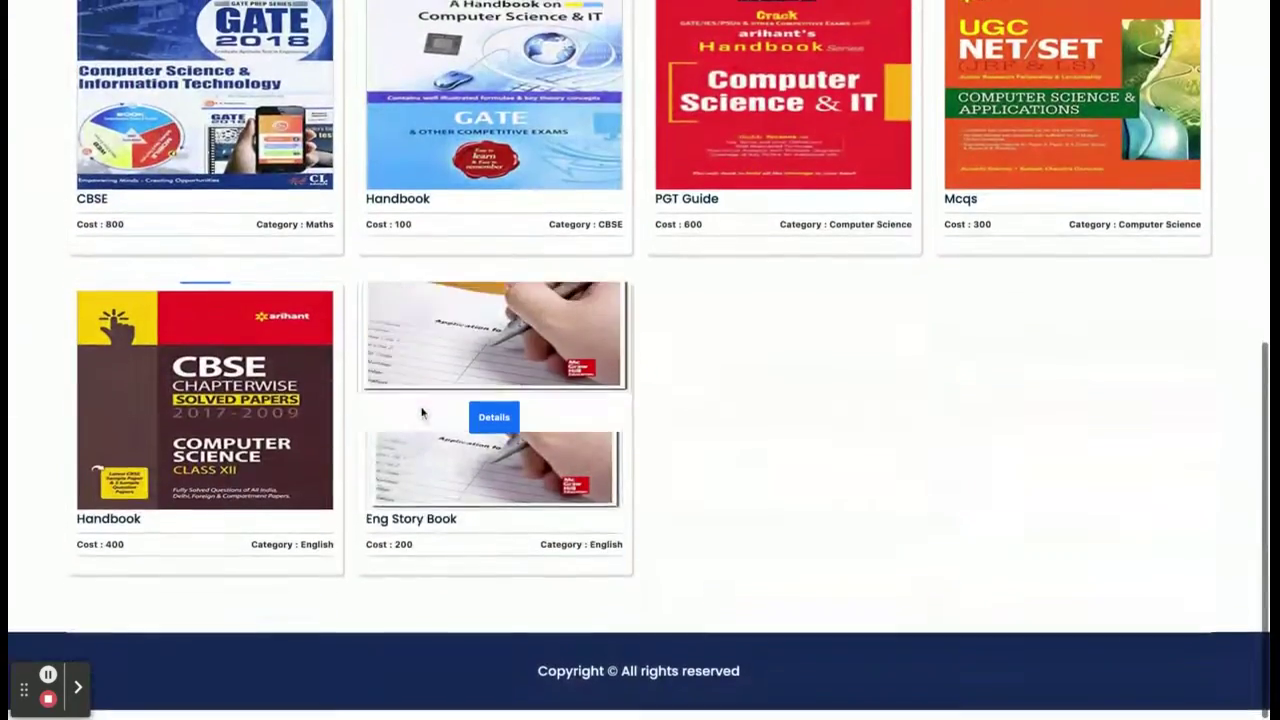
pyautogui.scroll(5, 760, 417)
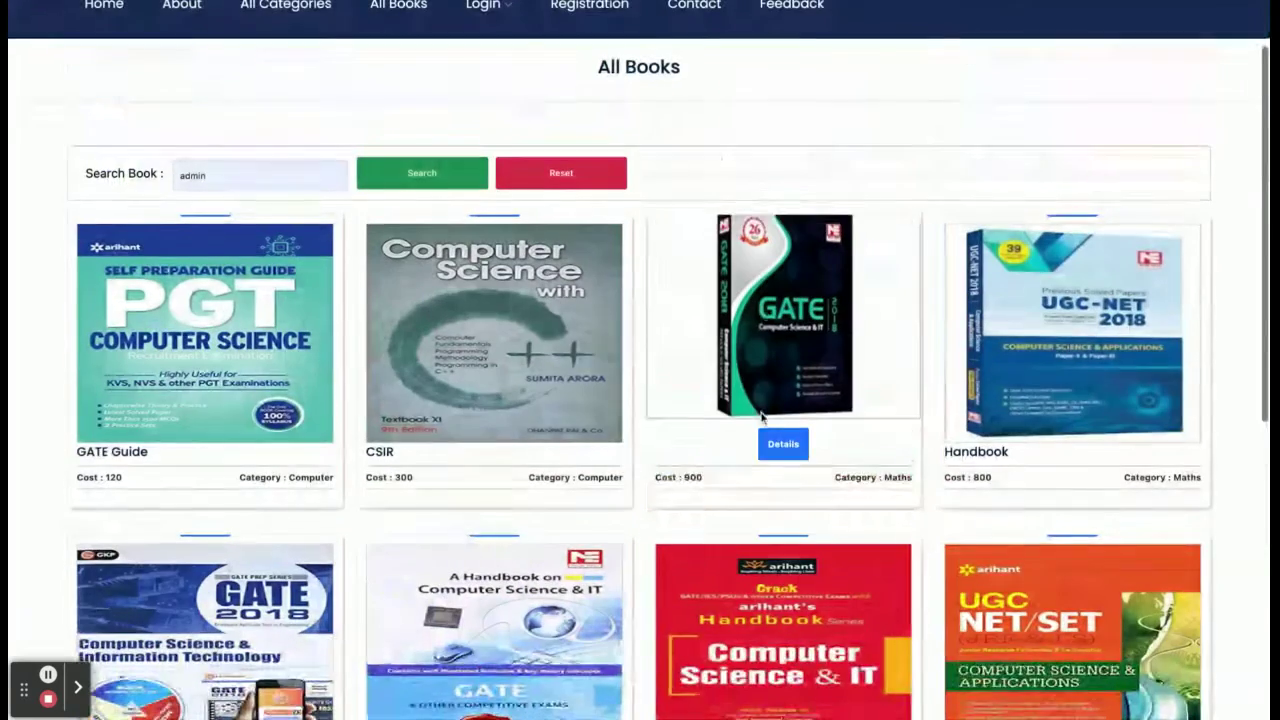
pyautogui.scroll(1, 760, 417)
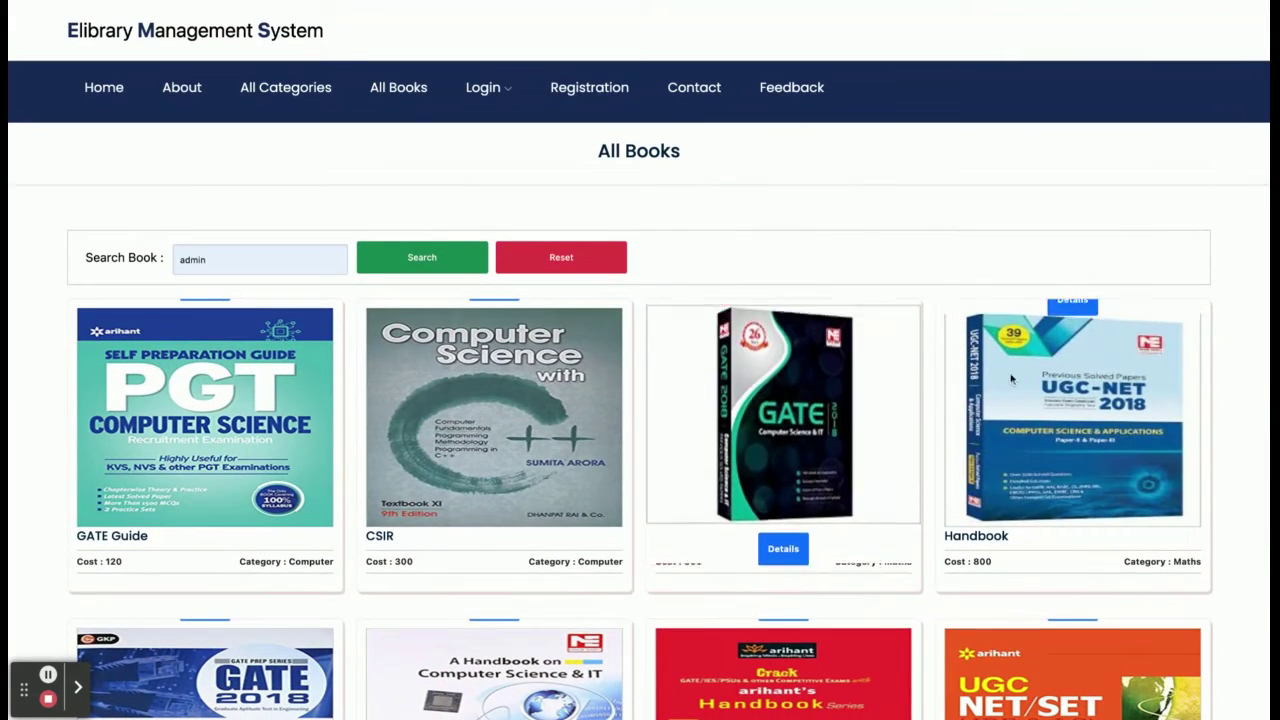
pyautogui.doubleClick(232, 268)
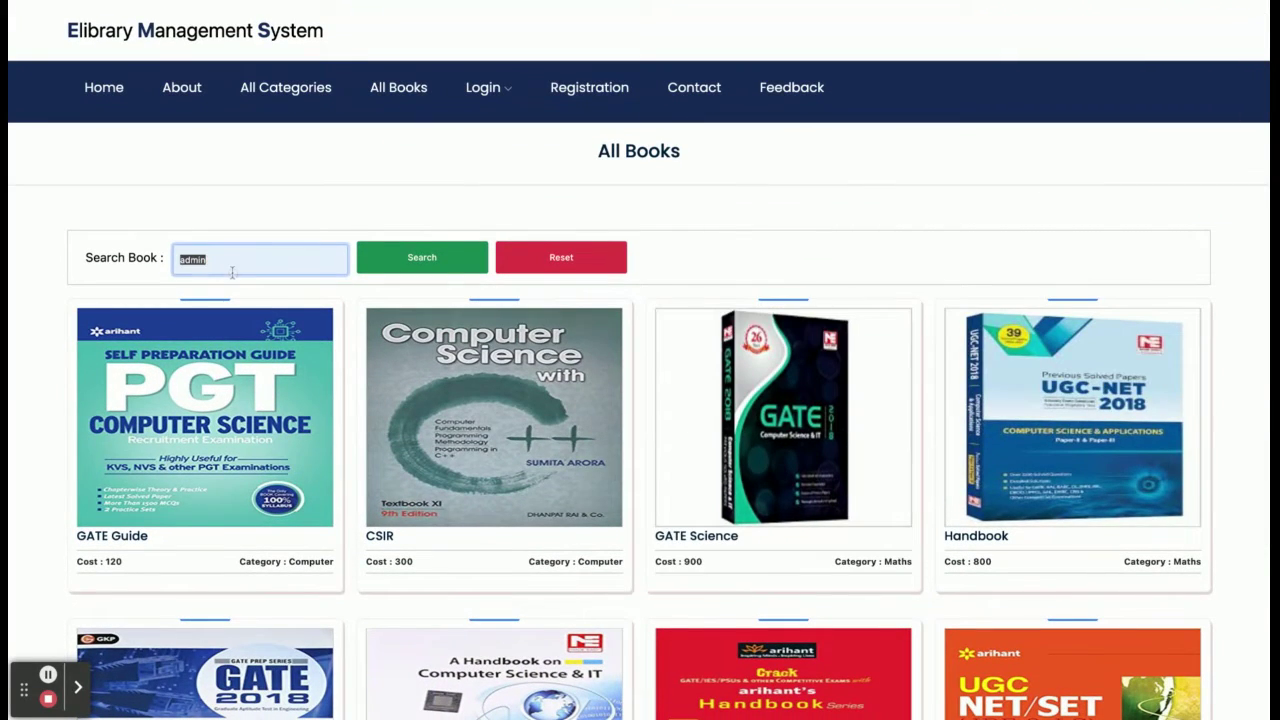
pyautogui.write('gate')
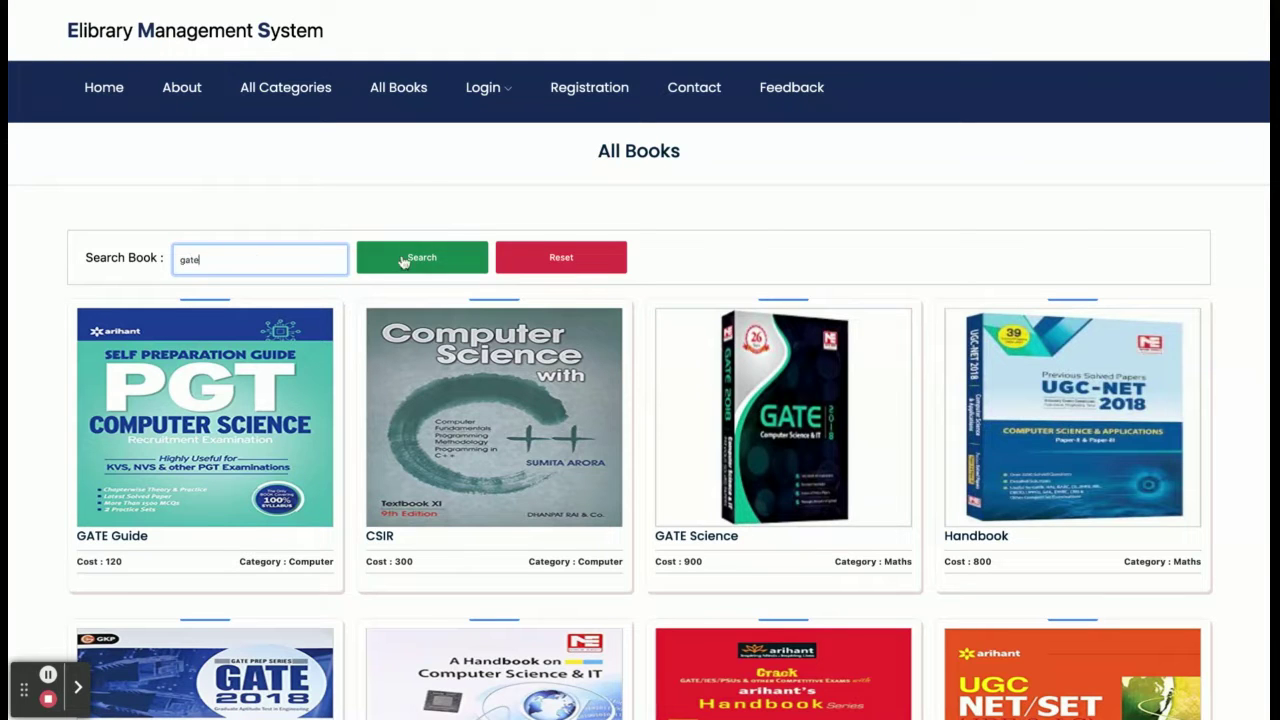
pyautogui.click(404, 260)
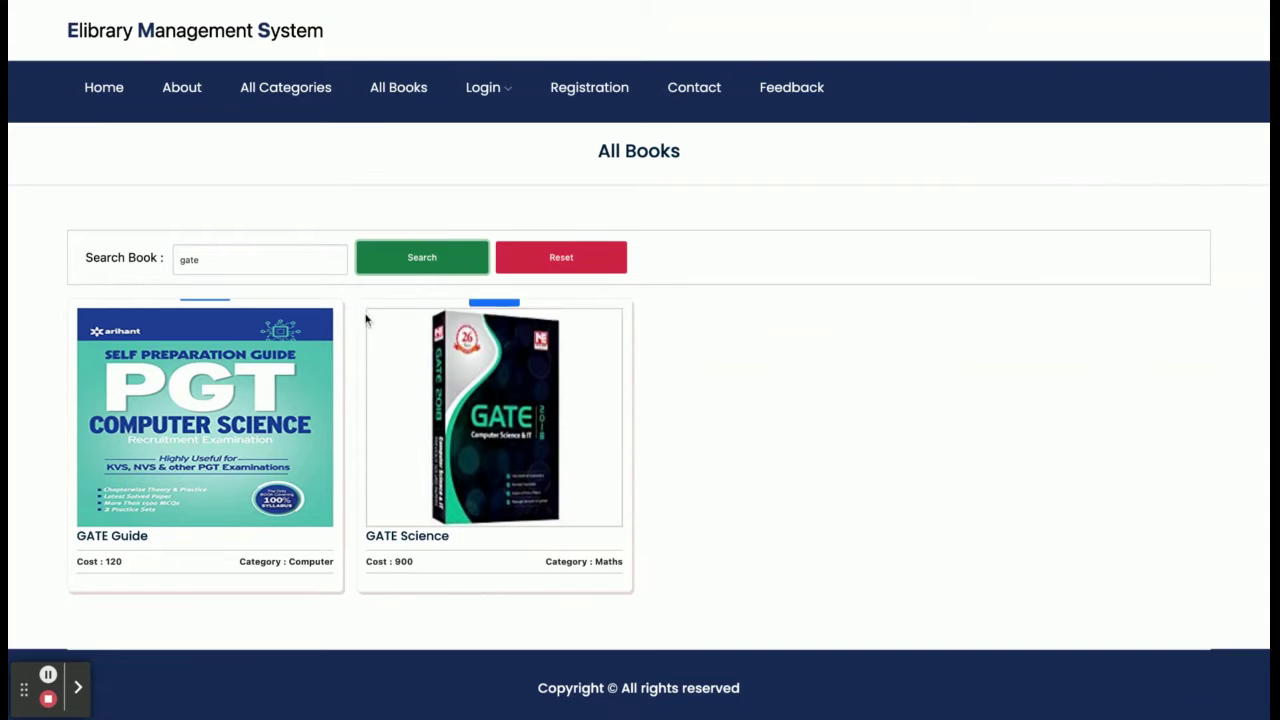
pyautogui.doubleClick(246, 268)
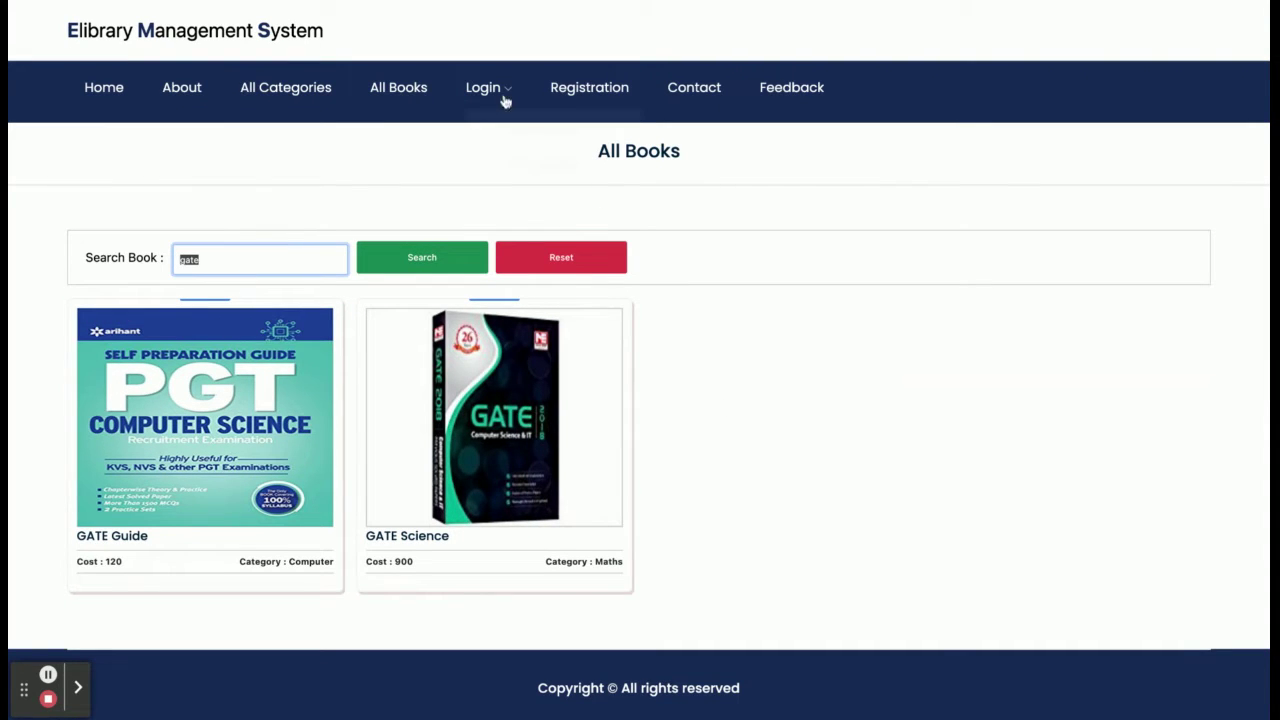
# Visit the Student Login page, then bring up the empty User Registration form.
pyautogui.moveTo(503, 97)
pyautogui.click(517, 131)
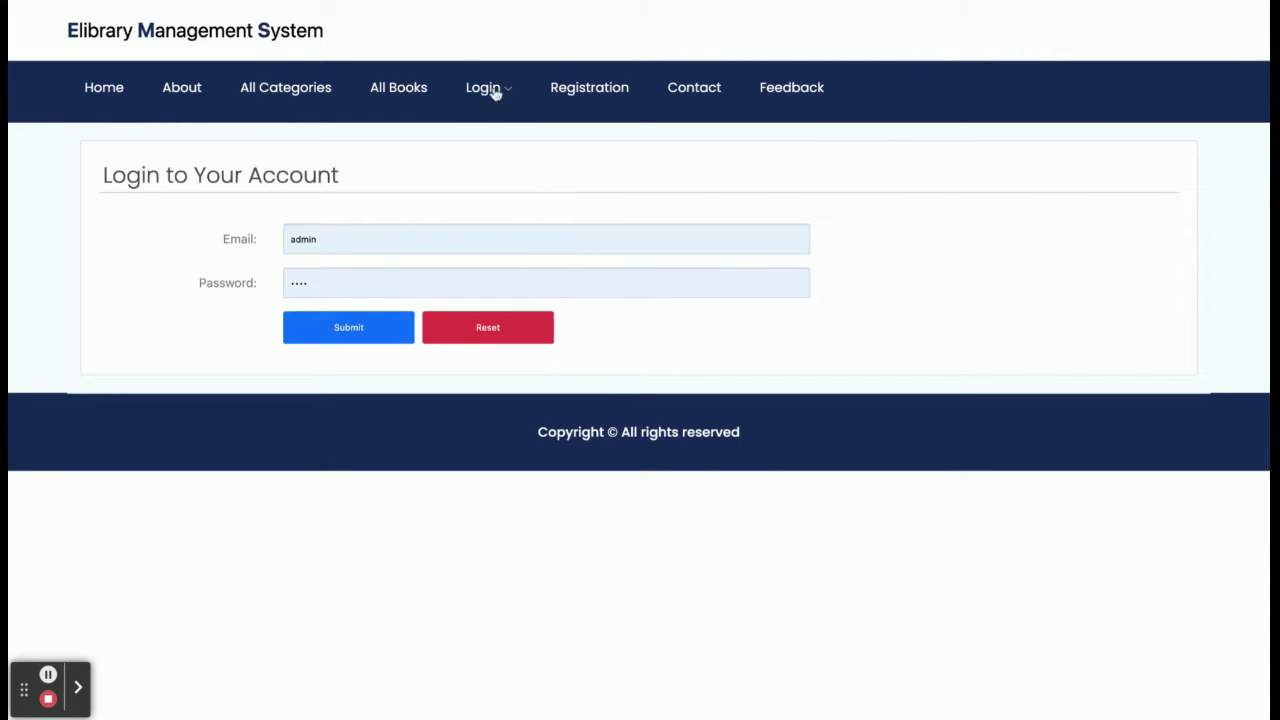
pyautogui.moveTo(489, 89)
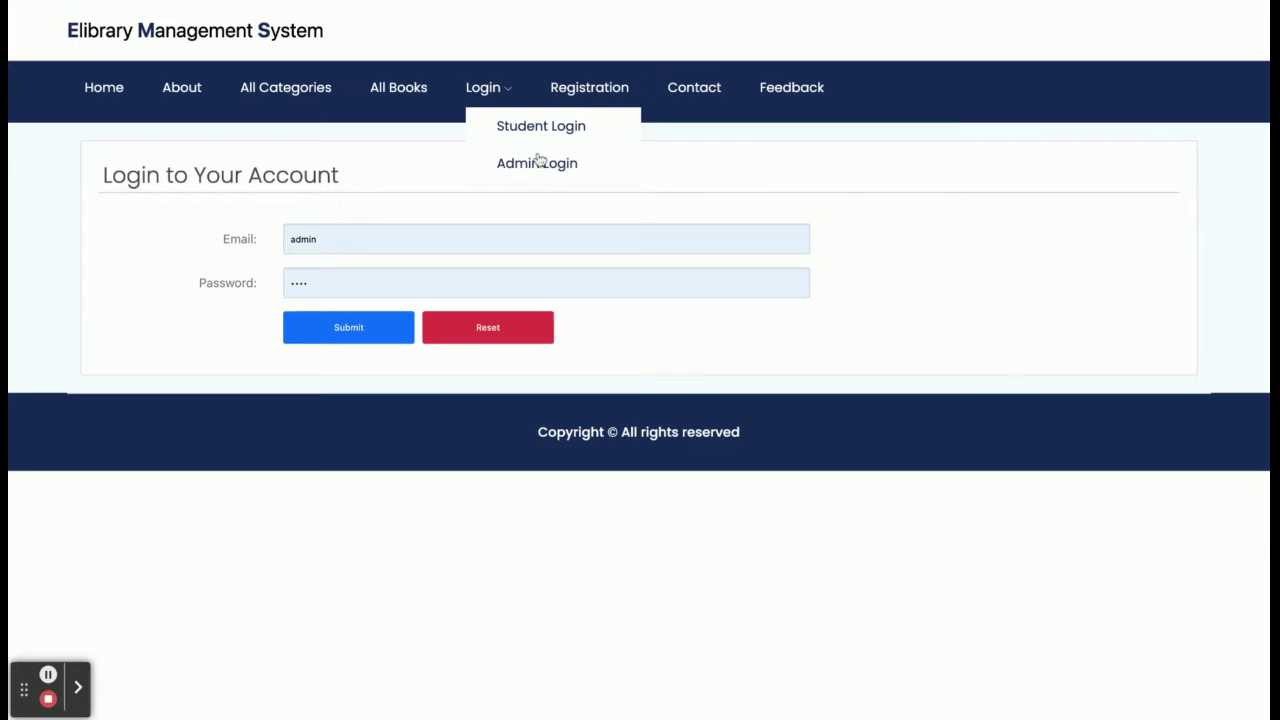
pyautogui.click(589, 88)
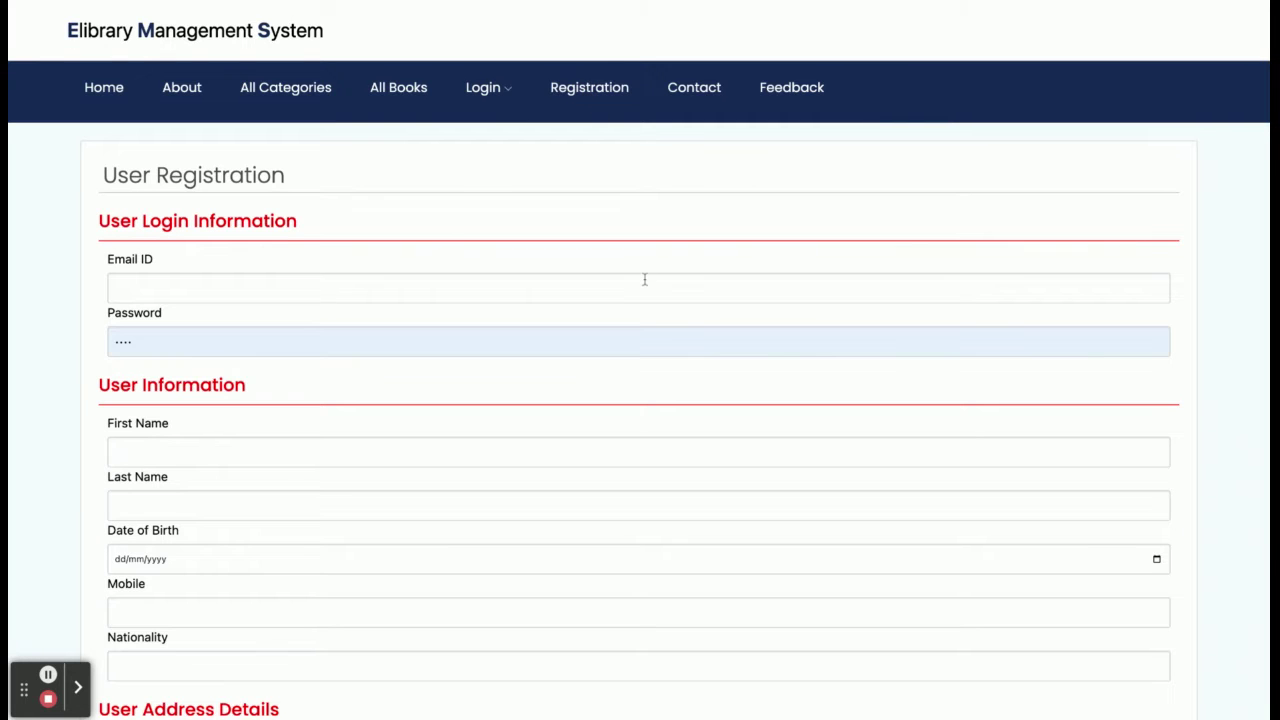
pyautogui.scroll(-5, 644, 280)
pyautogui.scroll(5, 644, 280)
pyautogui.scroll(-1, 426, 322)
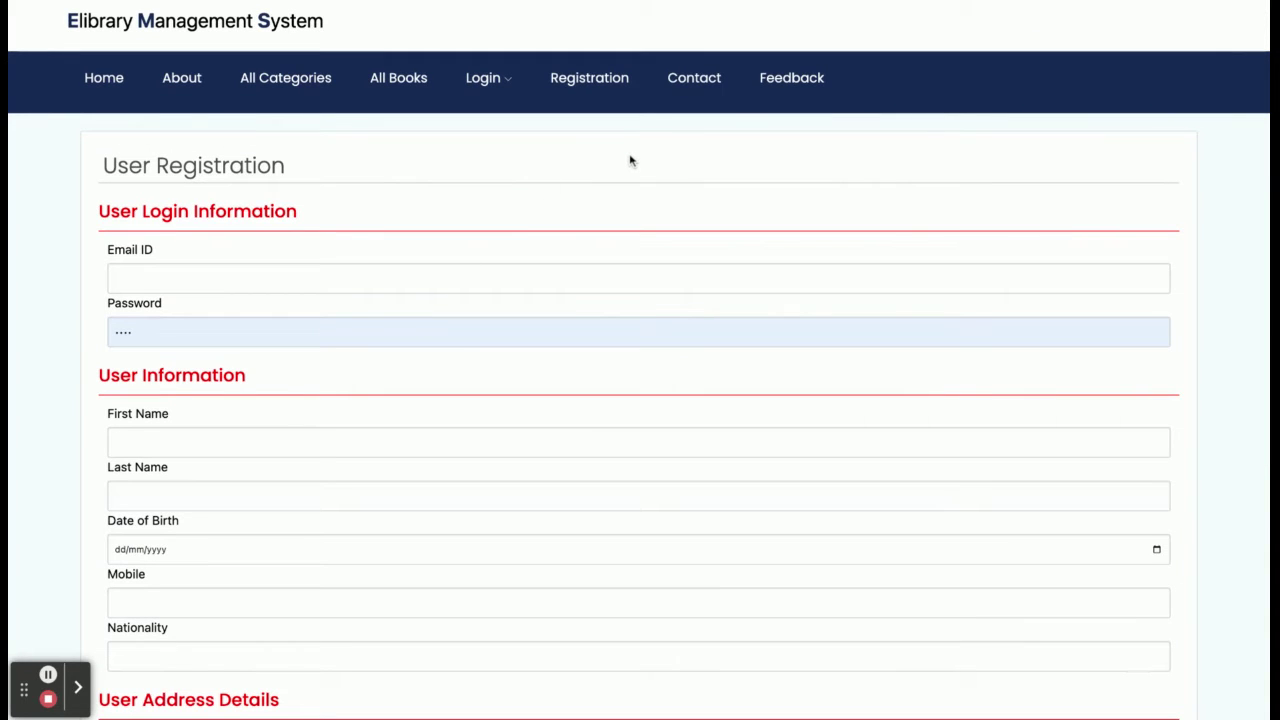
# Look through the Contact Us page.
pyautogui.click(696, 85)
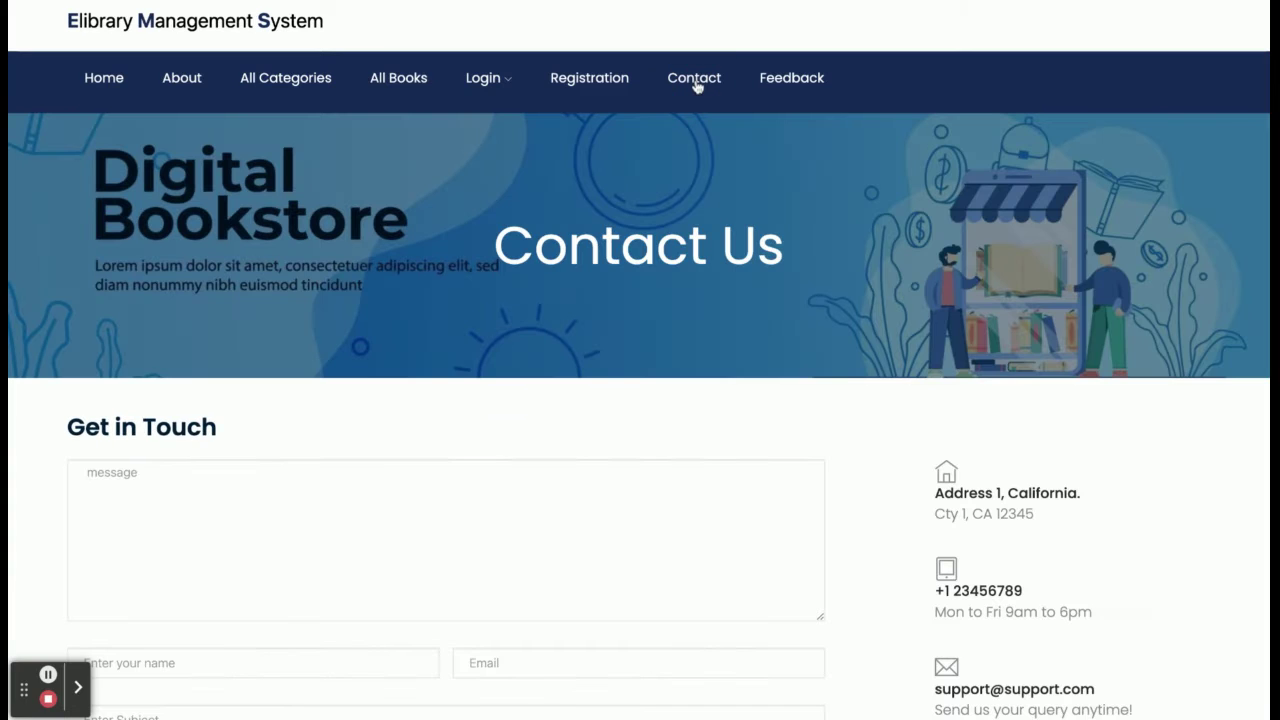
pyautogui.scroll(-3, 659, 293)
pyautogui.scroll(3, 659, 291)
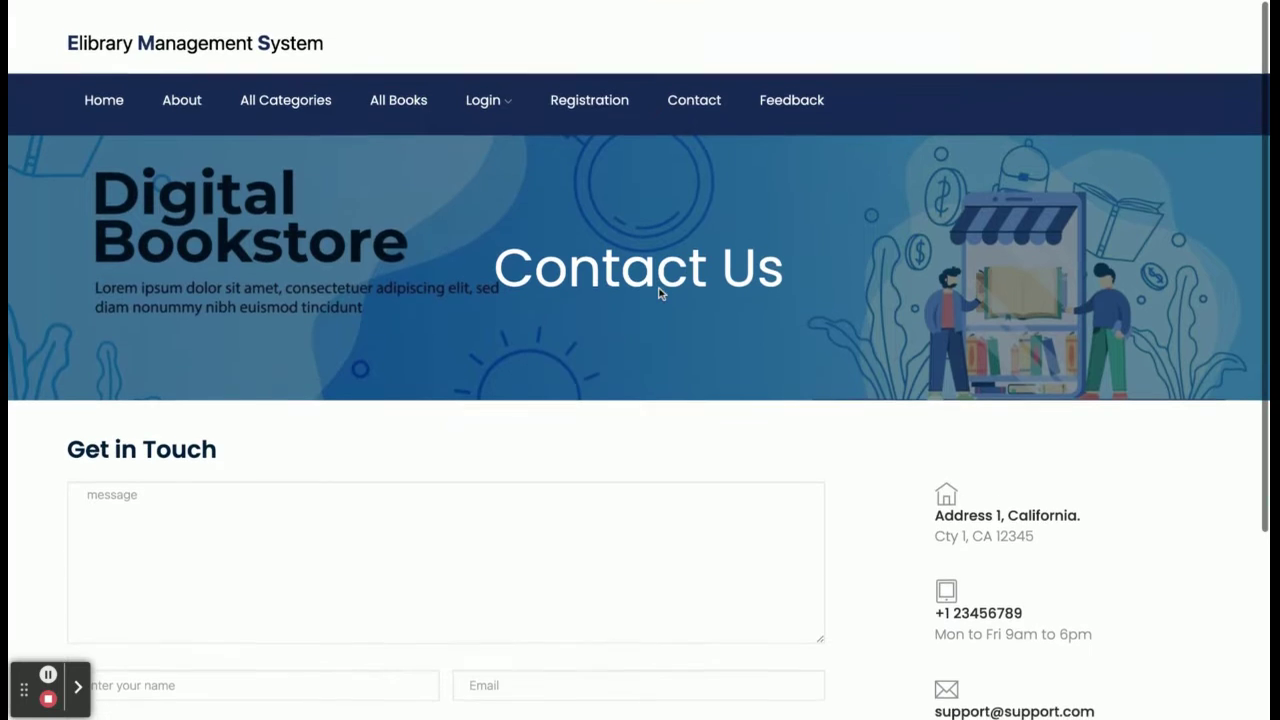
pyautogui.scroll(-3, 640, 400)
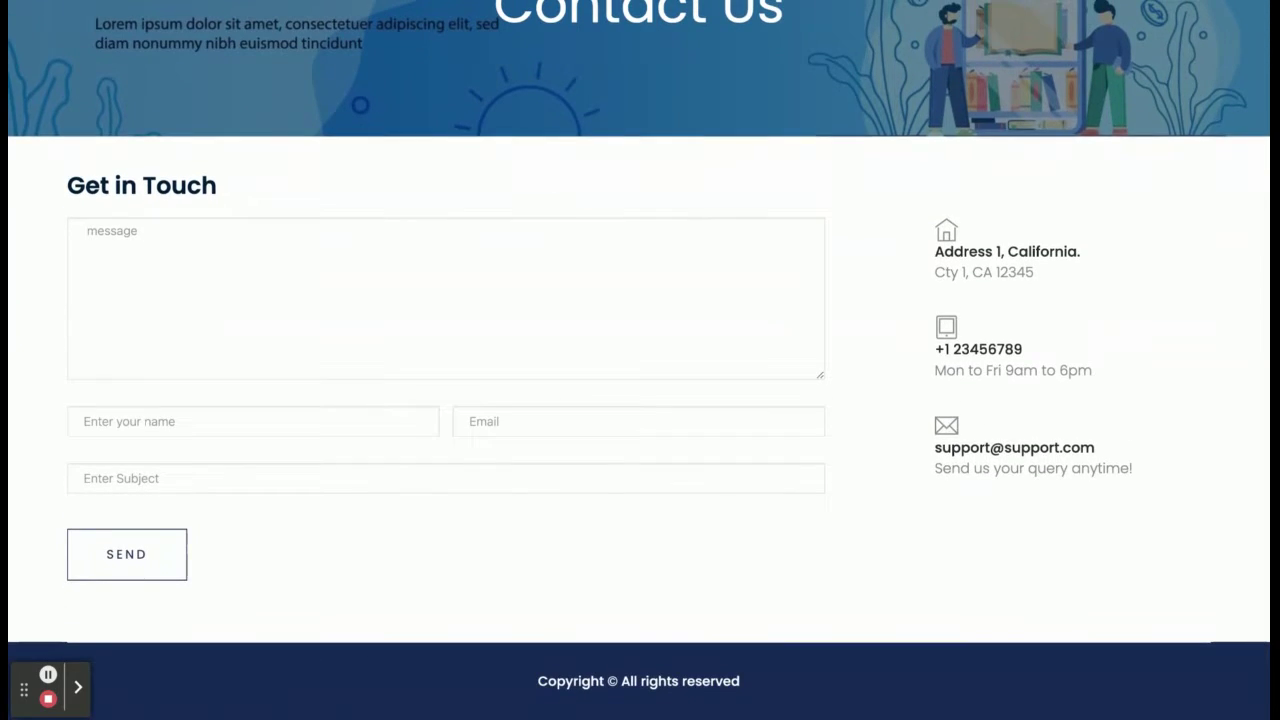
pyautogui.scroll(4, 640, 400)
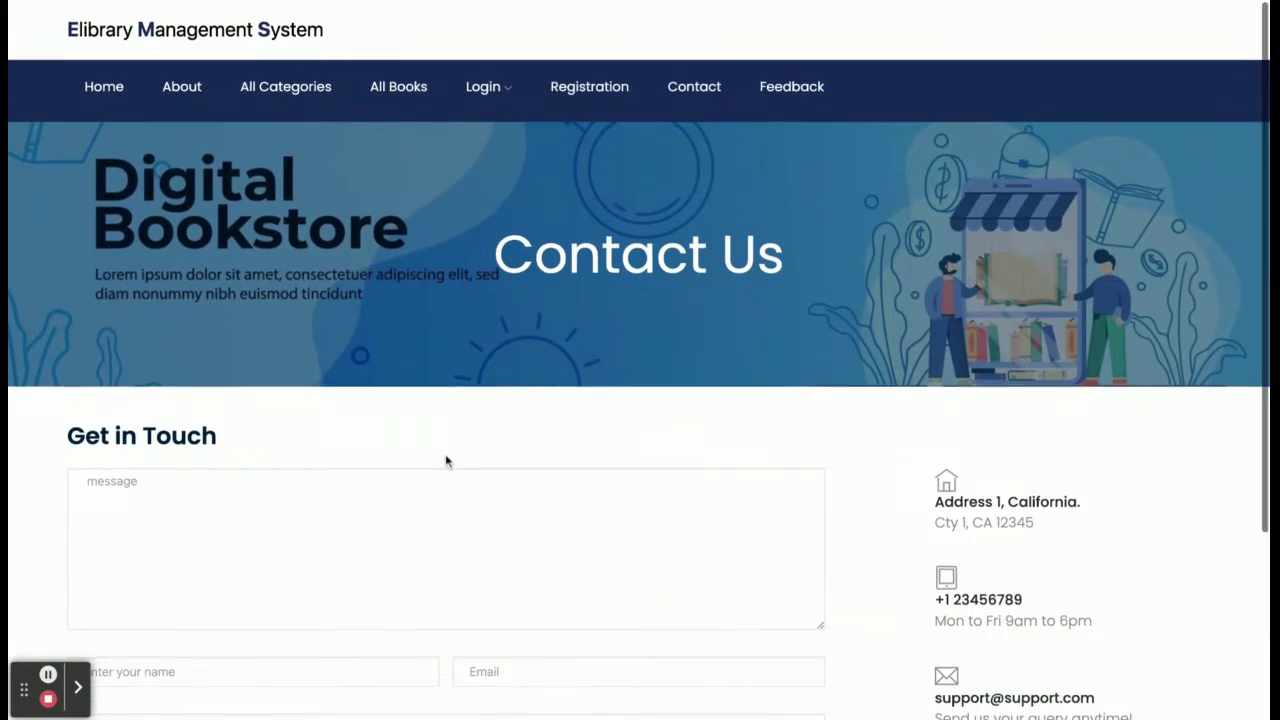
pyautogui.scroll(-1, 421, 478)
pyautogui.scroll(1, 430, 479)
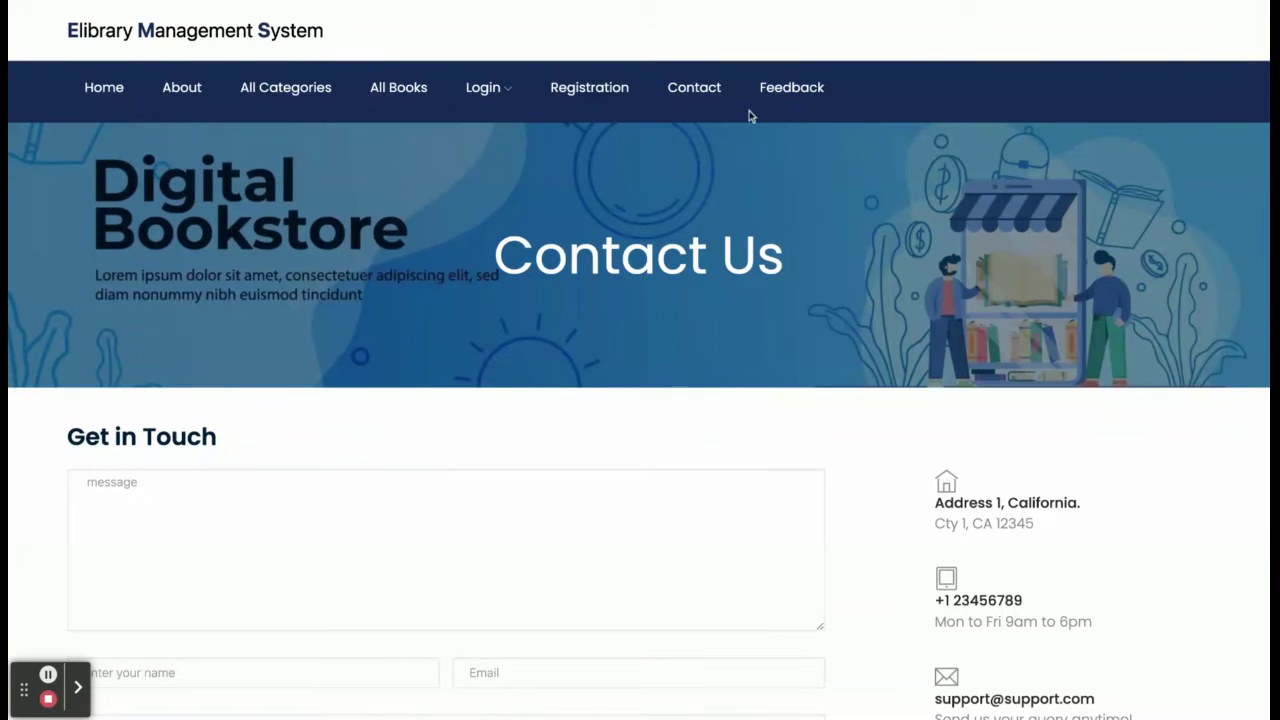
# Bring up the empty Write Your Feedback form.
pyautogui.click(797, 94)
pyautogui.scroll(-1, 625, 265)
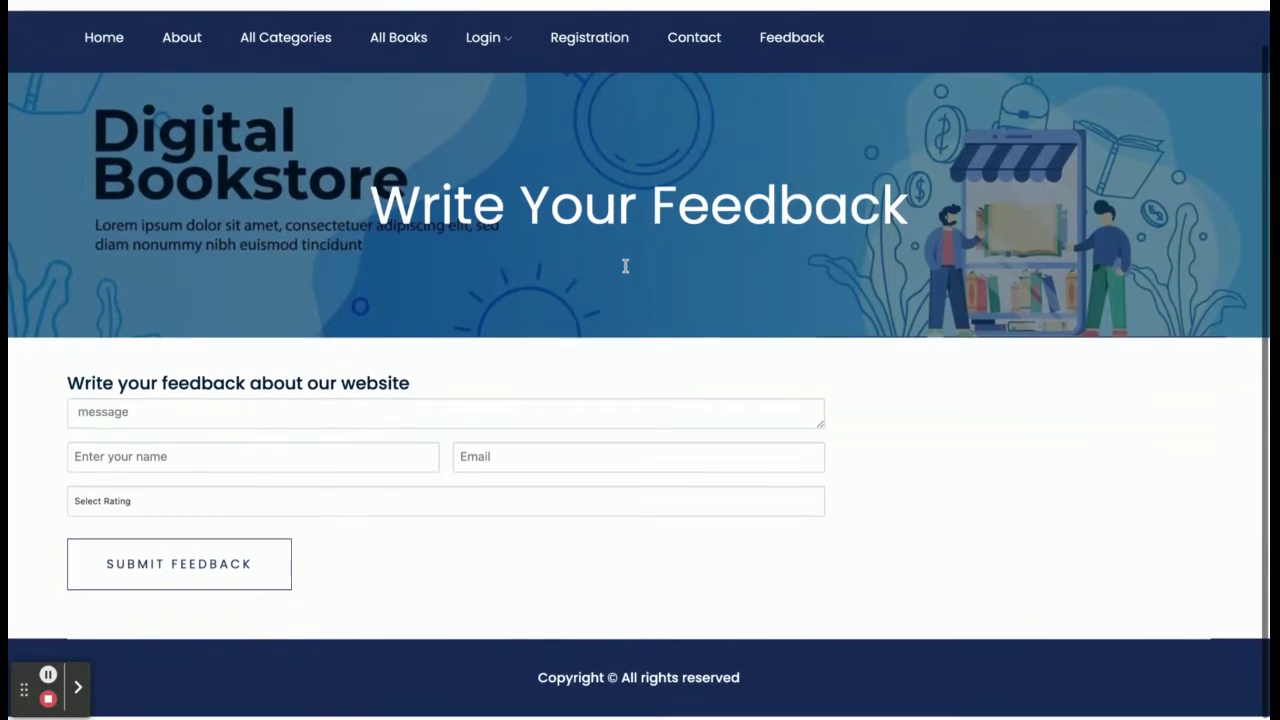
pyautogui.scroll(1, 640, 360)
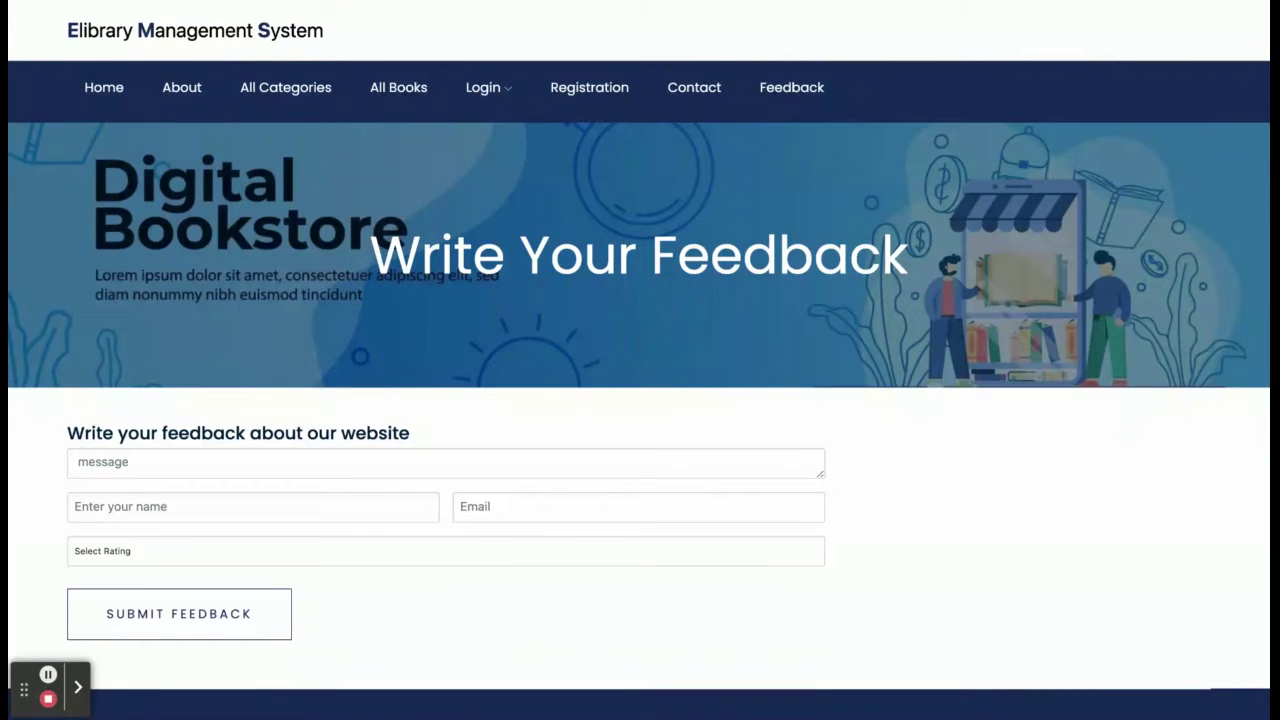
# Sign in through Student Login with the student's email address and browse All Books.
pyautogui.moveTo(484, 88)
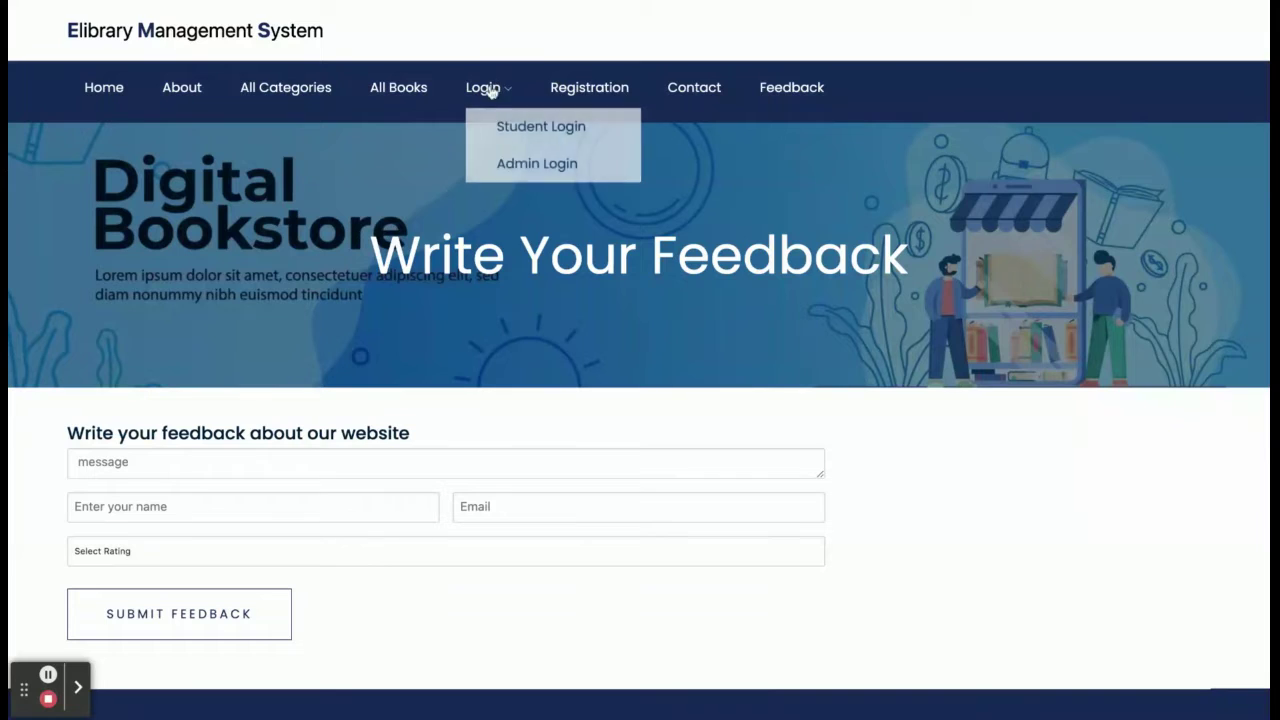
pyautogui.click(524, 131)
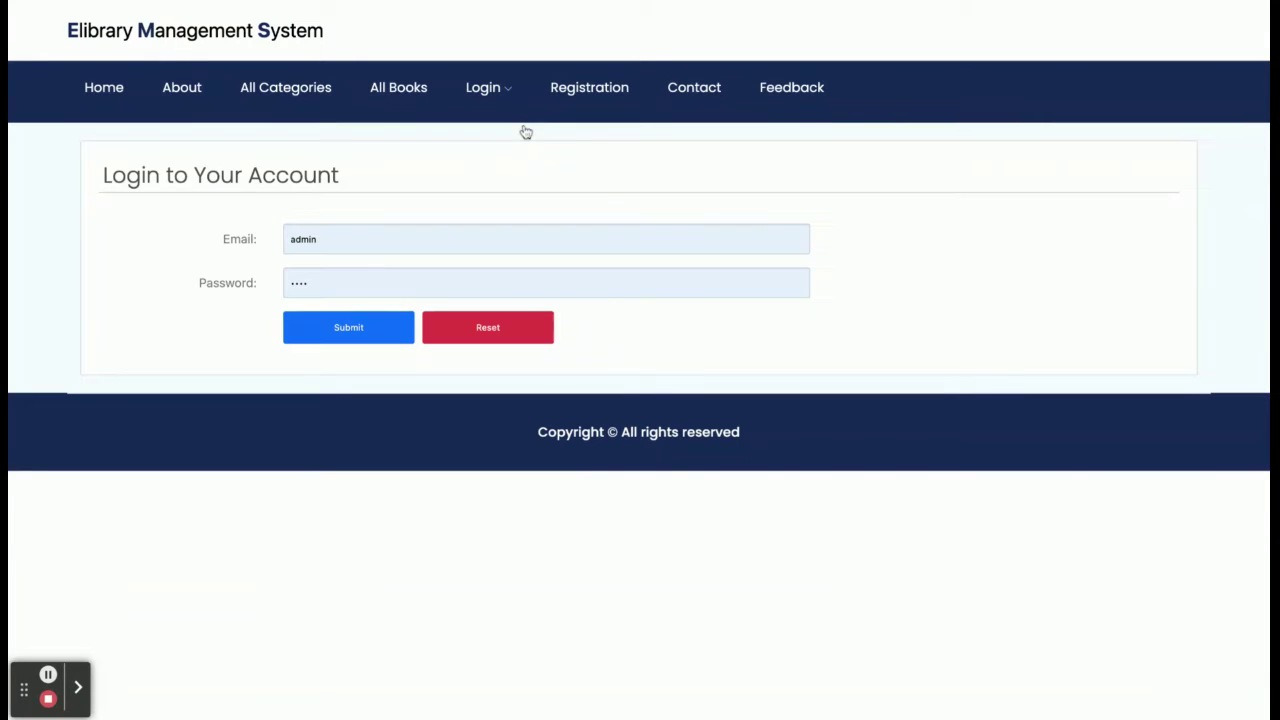
pyautogui.doubleClick(337, 237)
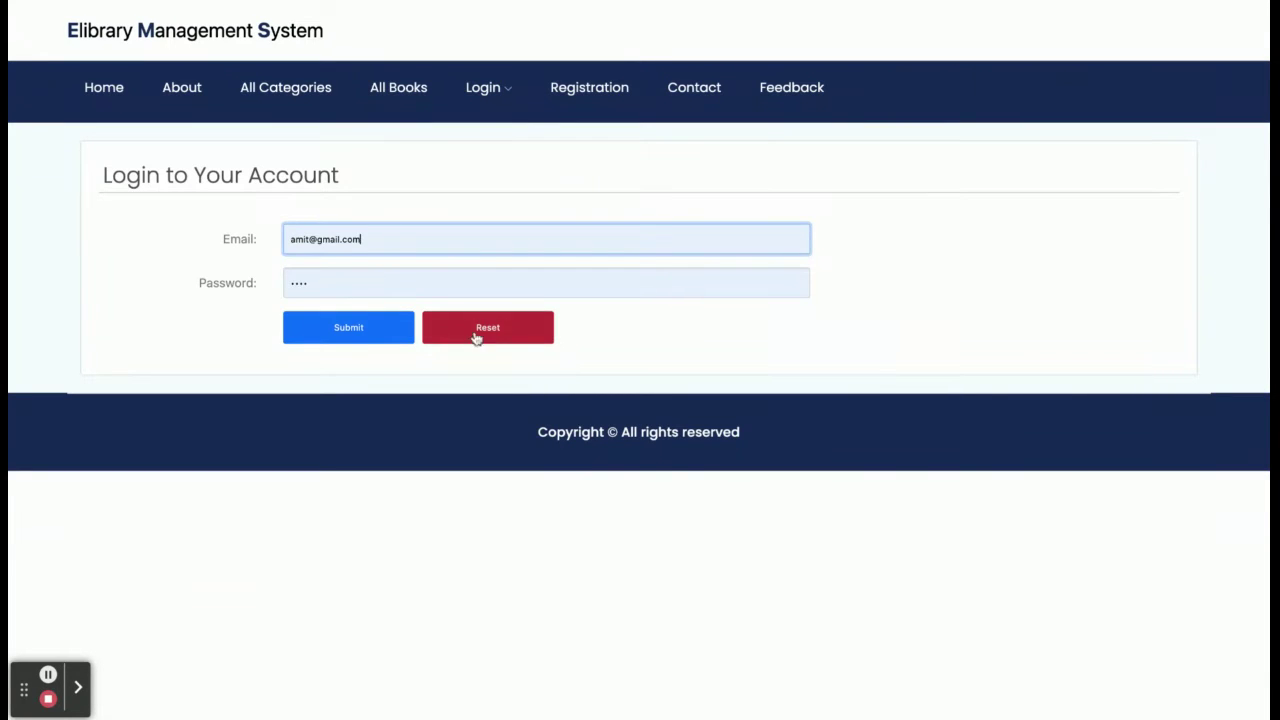
pyautogui.click(374, 337)
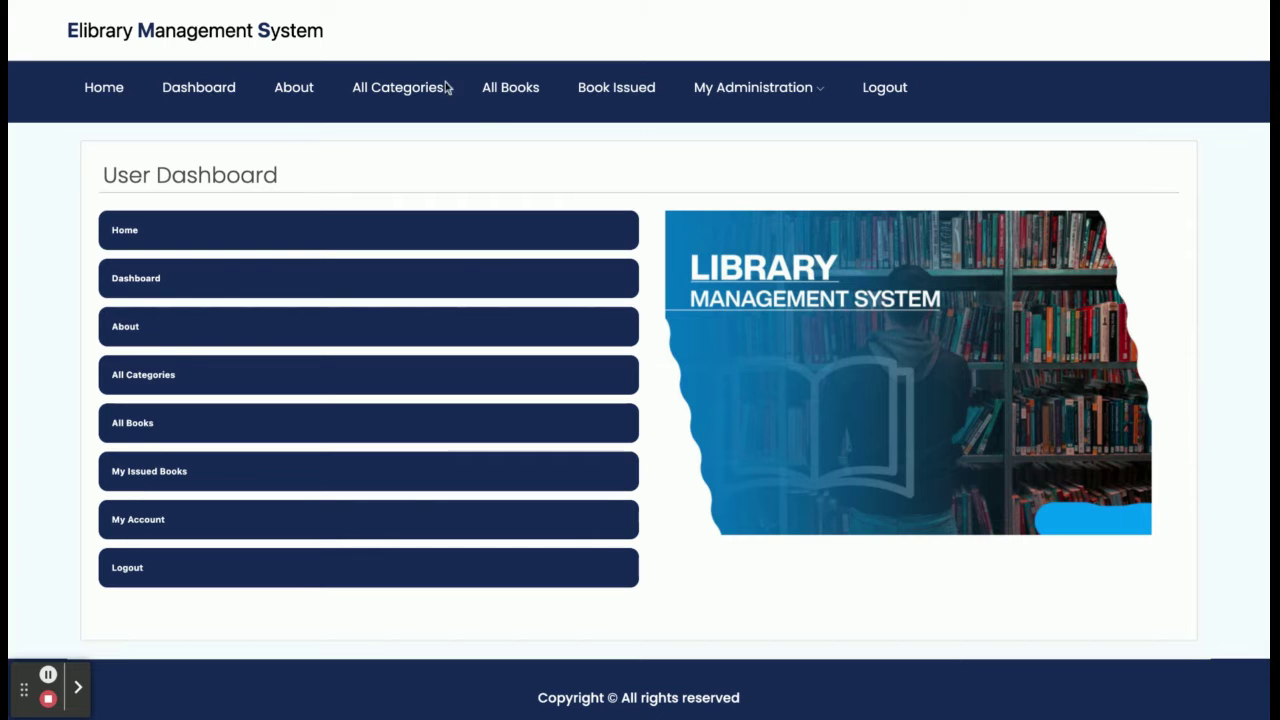
pyautogui.click(505, 95)
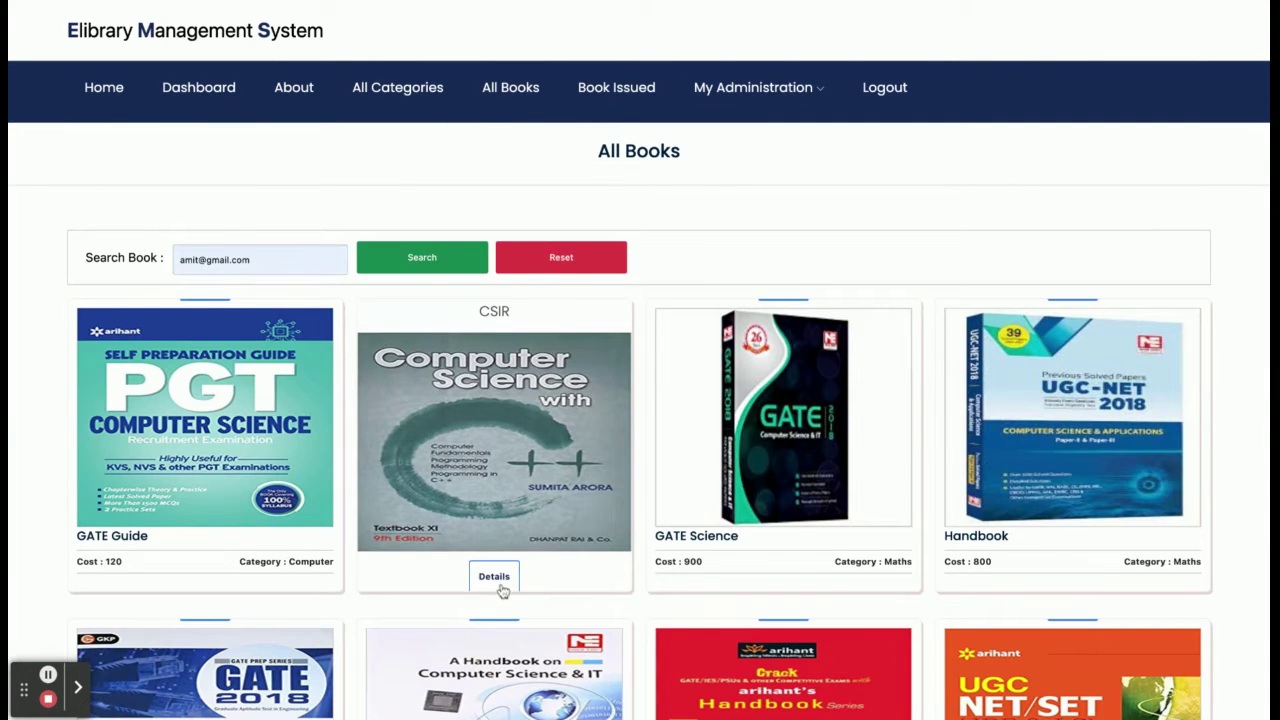
# On the CSIR details page, set request dates 13/11/2022 to 19/11/2022.
pyautogui.click(492, 573)
pyautogui.scroll(-2, 934, 492)
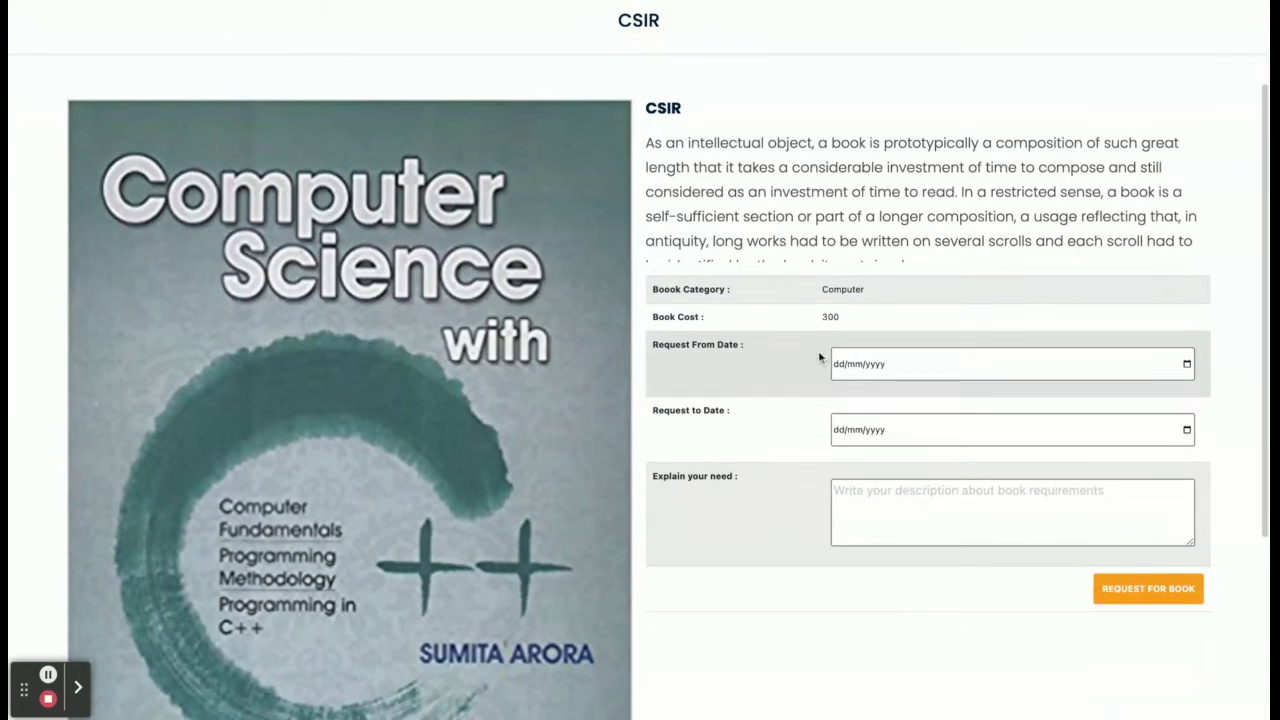
pyautogui.click(929, 364)
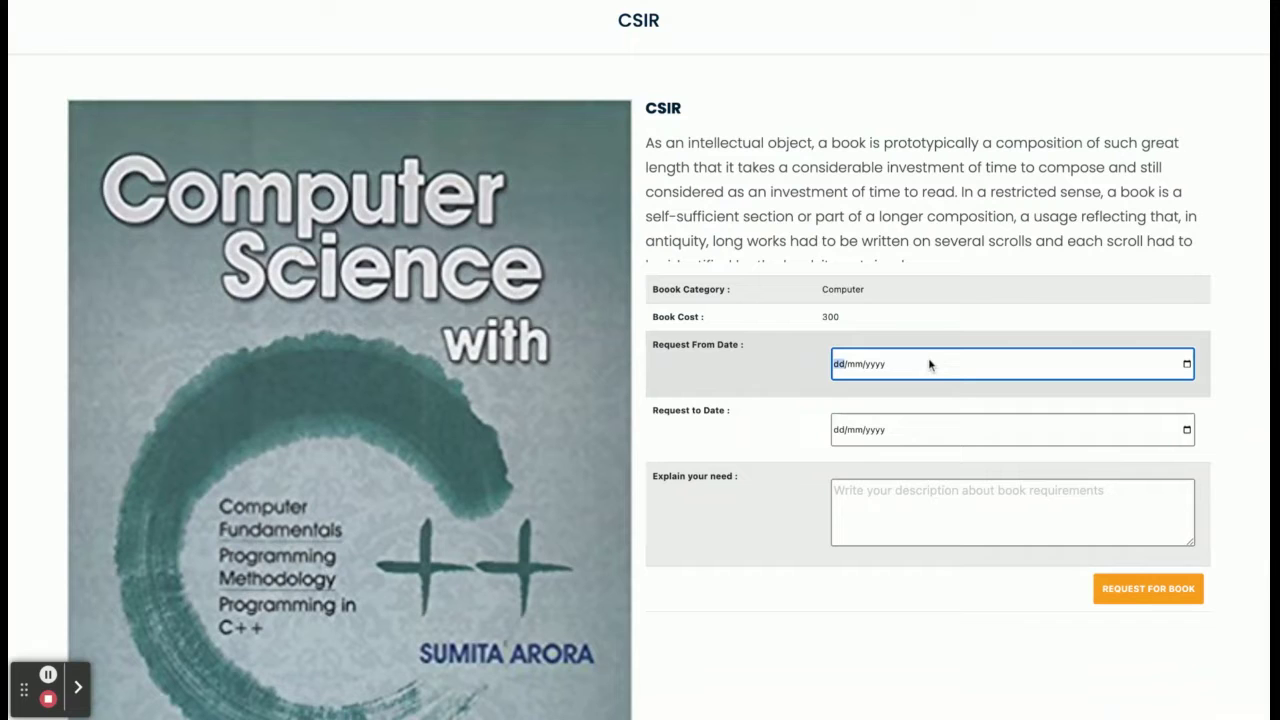
pyautogui.click(1188, 366)
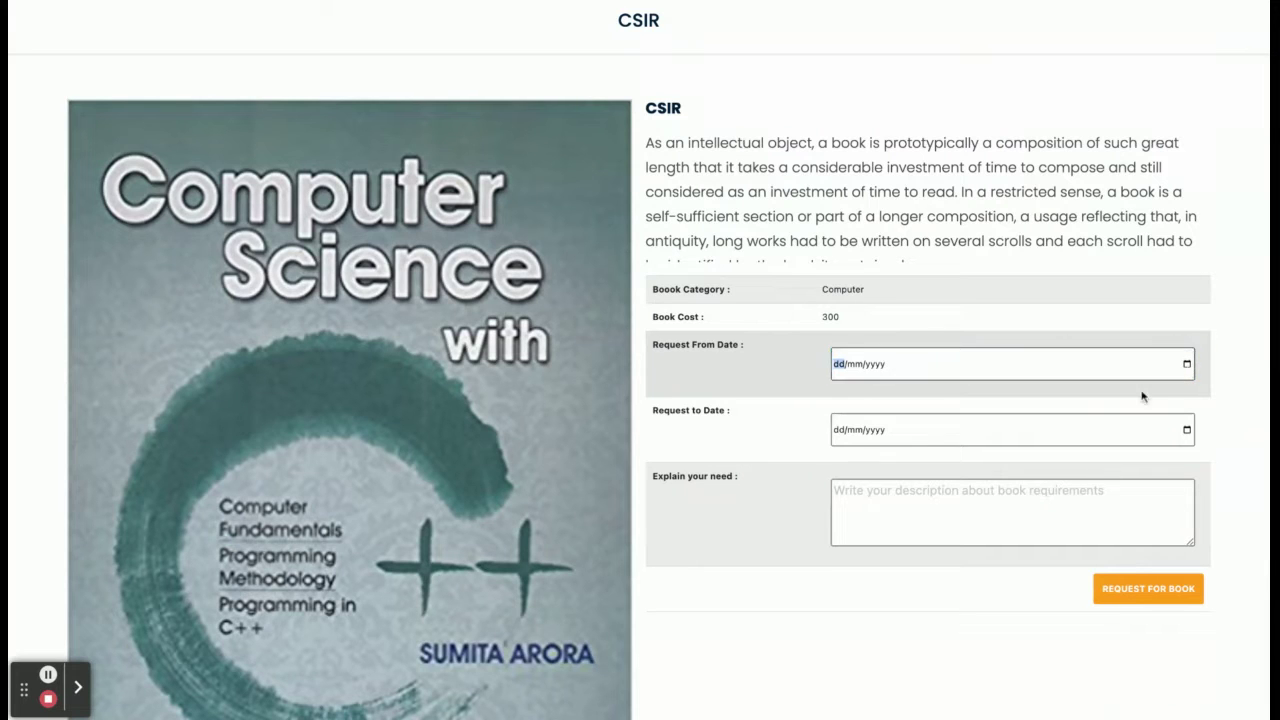
pyautogui.click(1022, 502)
pyautogui.click(1188, 430)
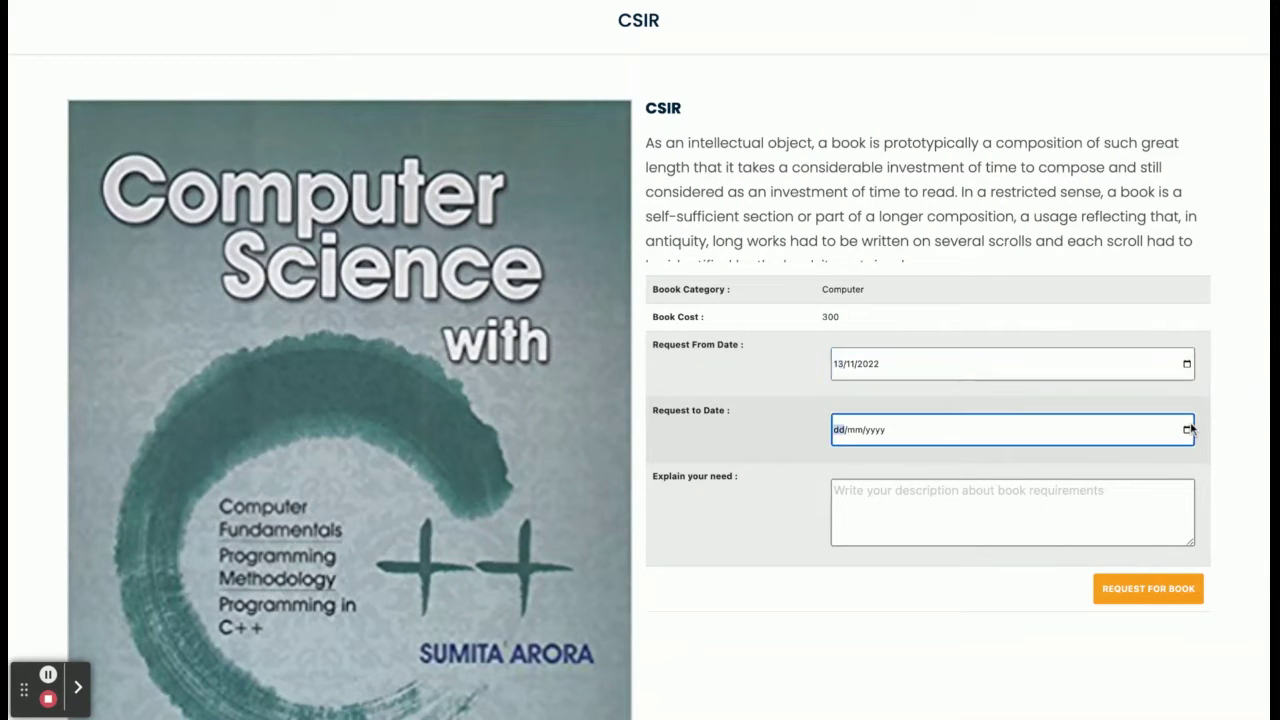
pyautogui.click(1188, 430)
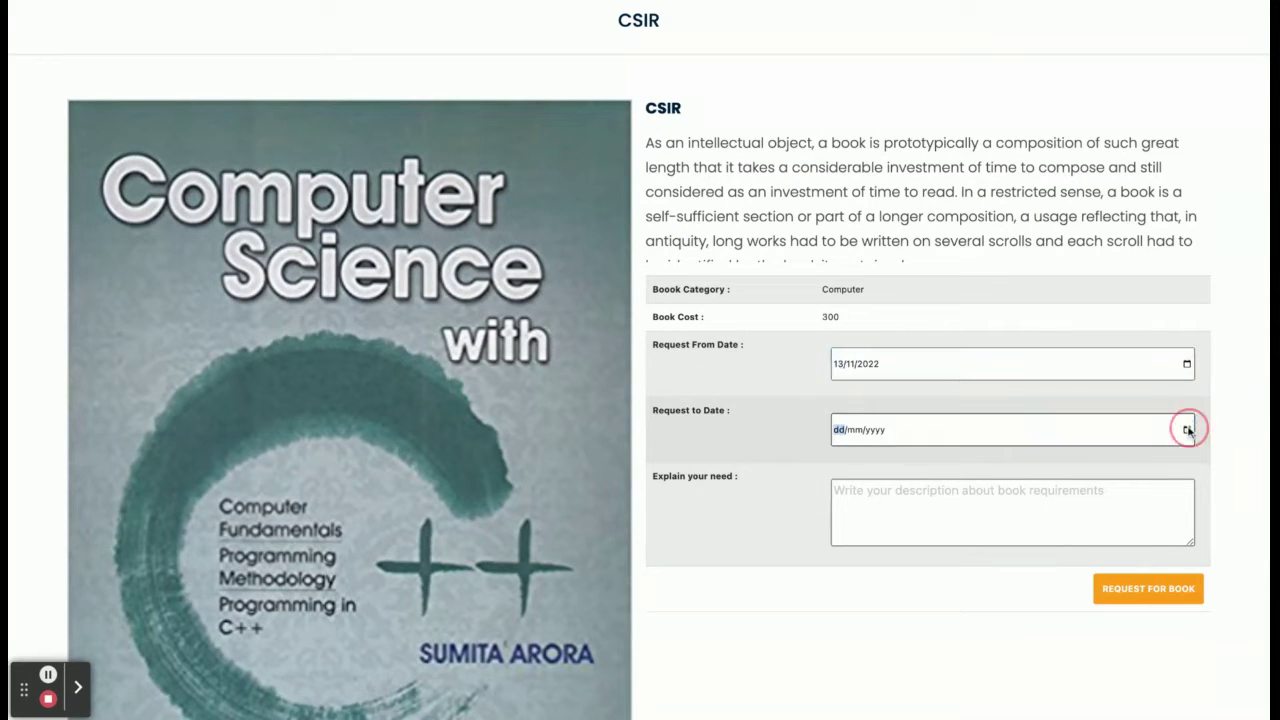
pyautogui.click(1013, 551)
# Give the reason 'I need this book for 1 wee' and submit the CSIR request.
pyautogui.click(1034, 483)
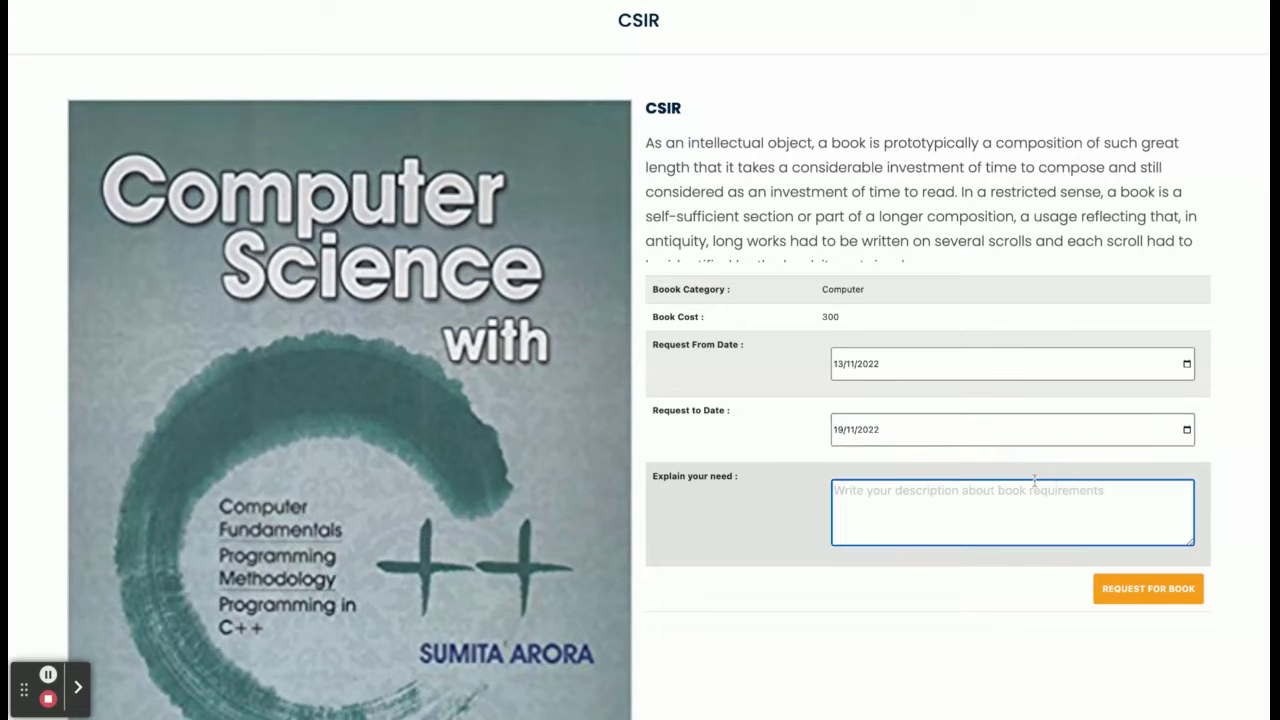
pyautogui.write('I n')
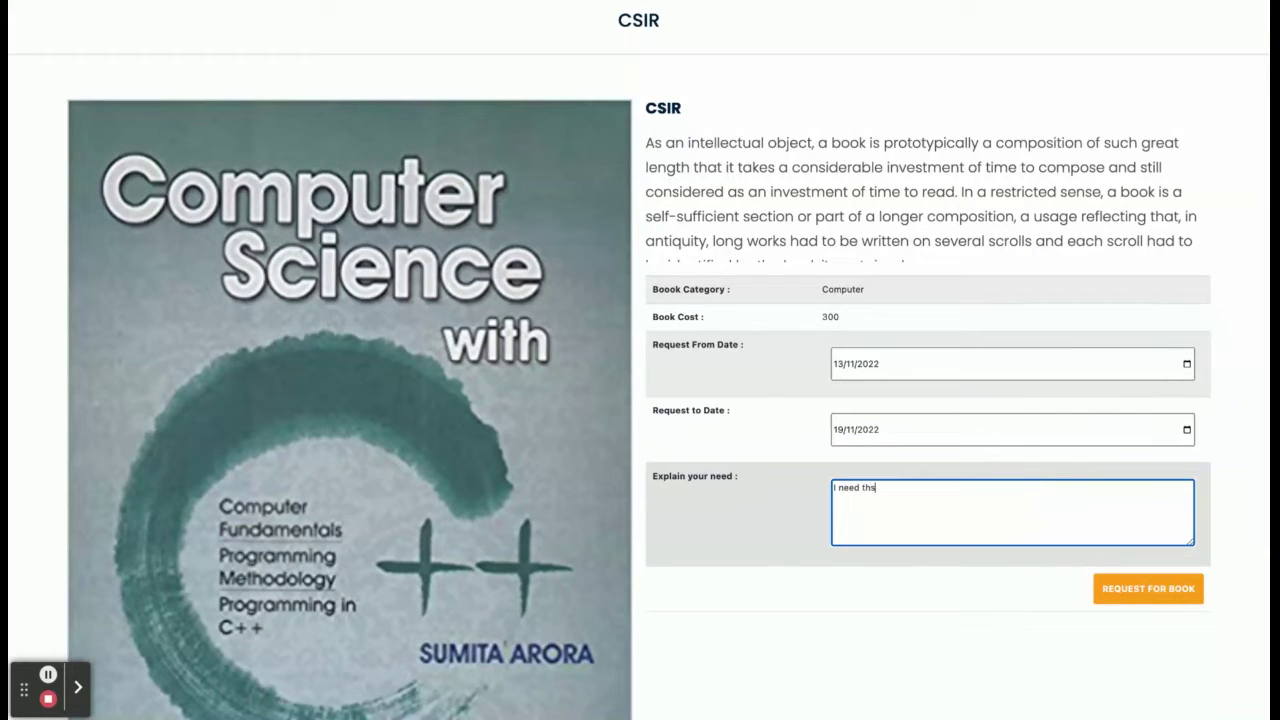
pyautogui.write('eed this book for 1 week')
pyautogui.click(1128, 588)
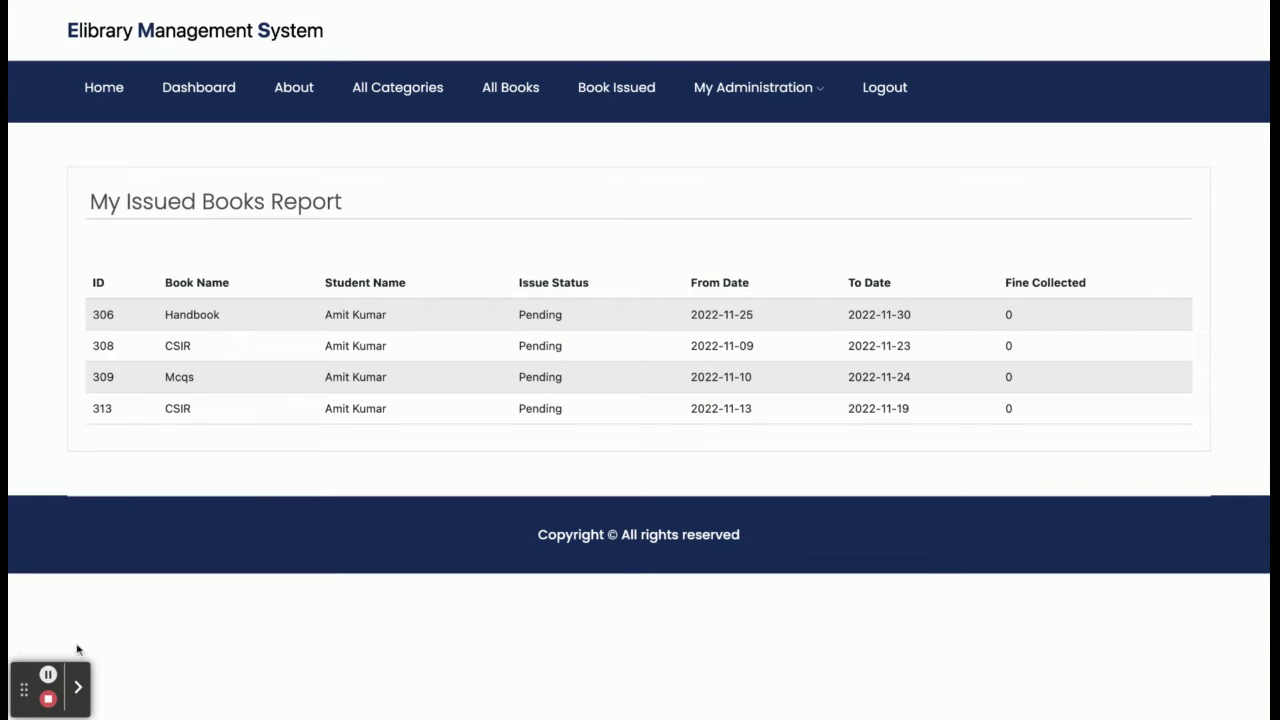
pyautogui.click(48, 676)
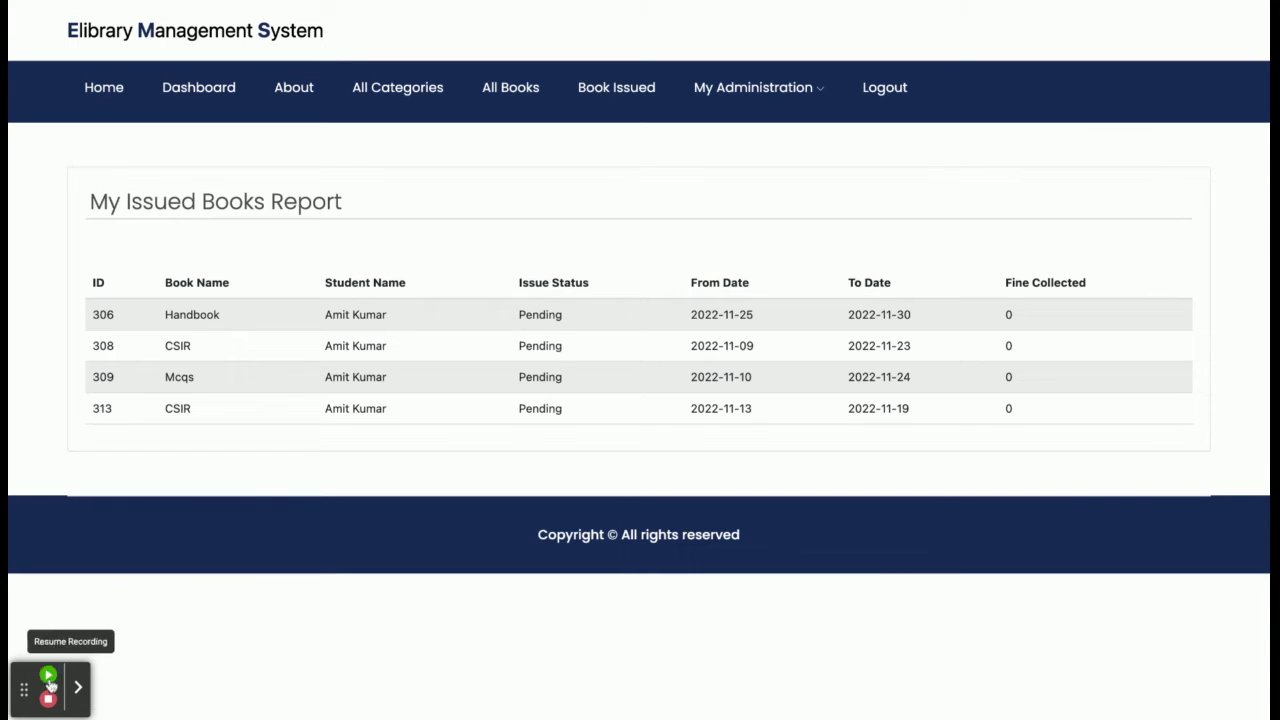
pyautogui.click(48, 676)
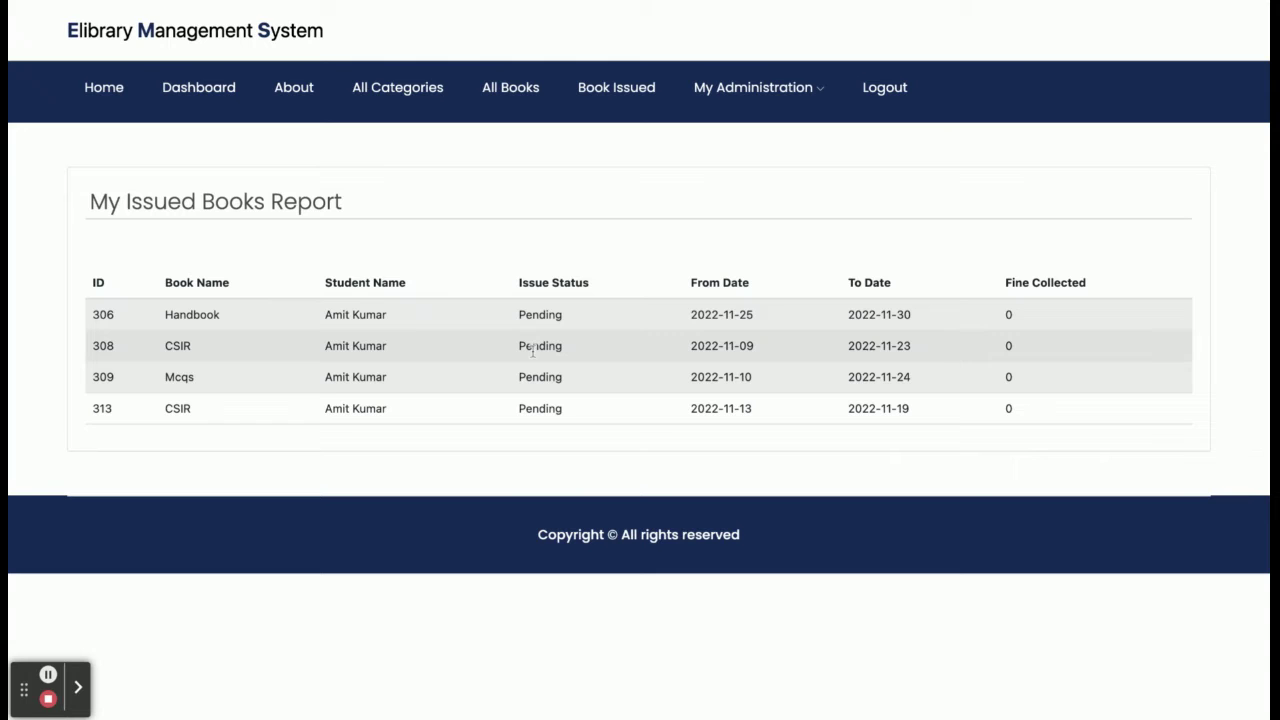
pyautogui.click(619, 90)
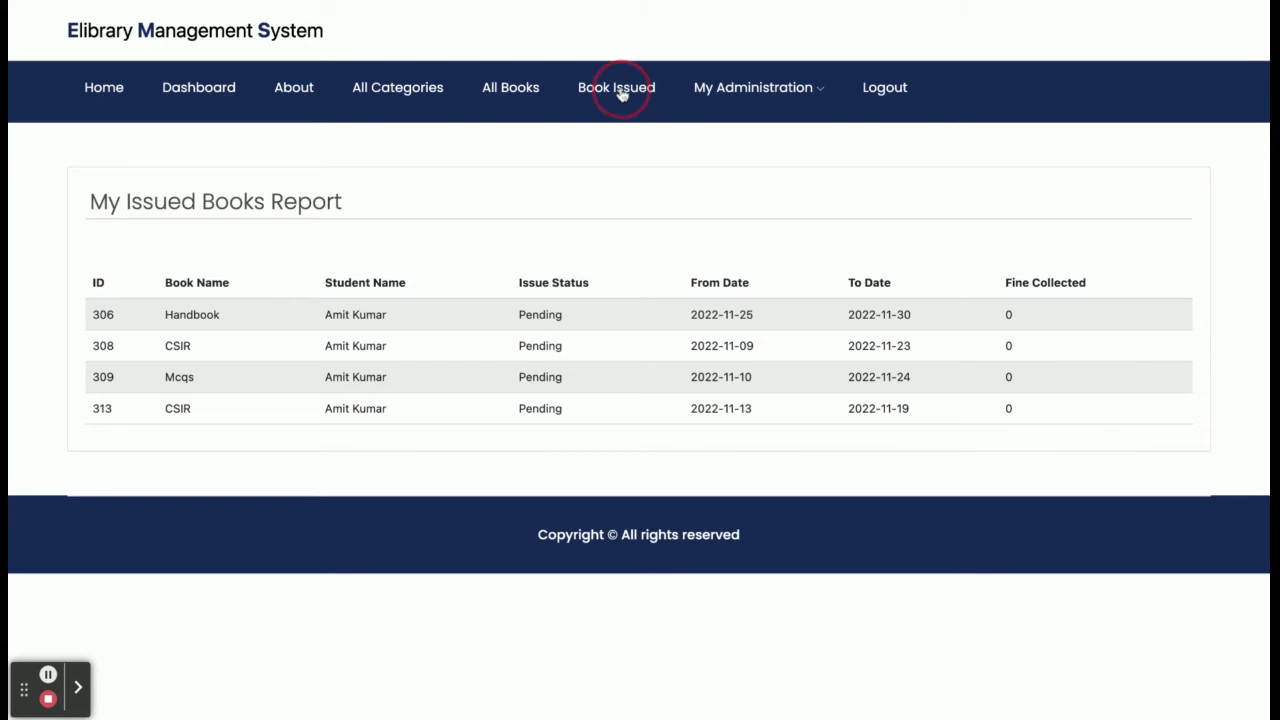
# Look over the student's account details, issued-books report, all books and categories.
pyautogui.moveTo(745, 90)
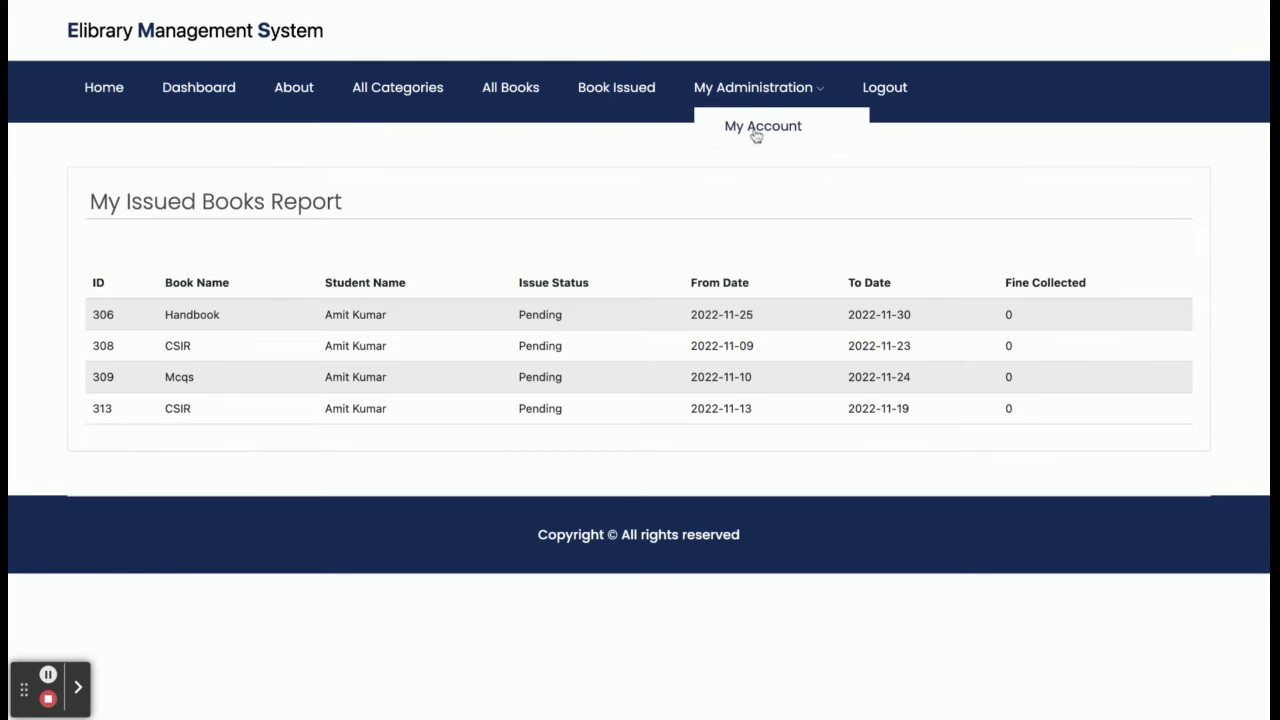
pyautogui.click(757, 133)
pyautogui.scroll(-5, 634, 327)
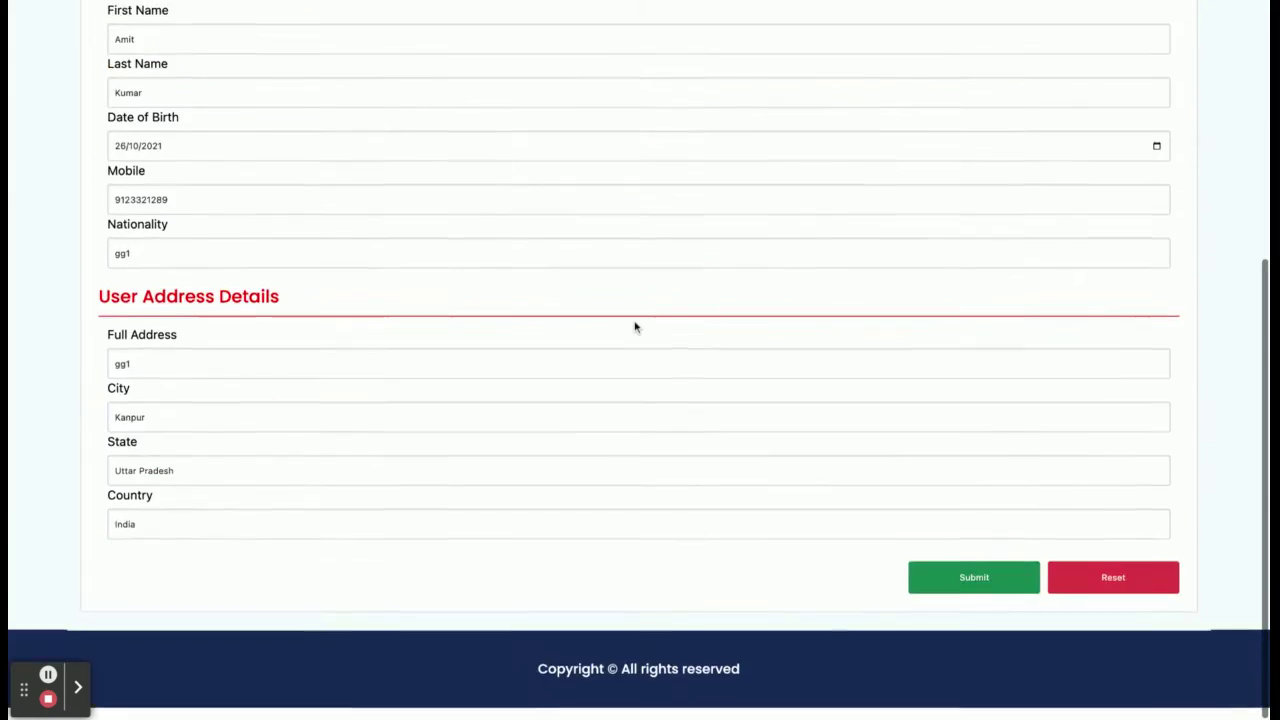
pyautogui.scroll(5, 634, 327)
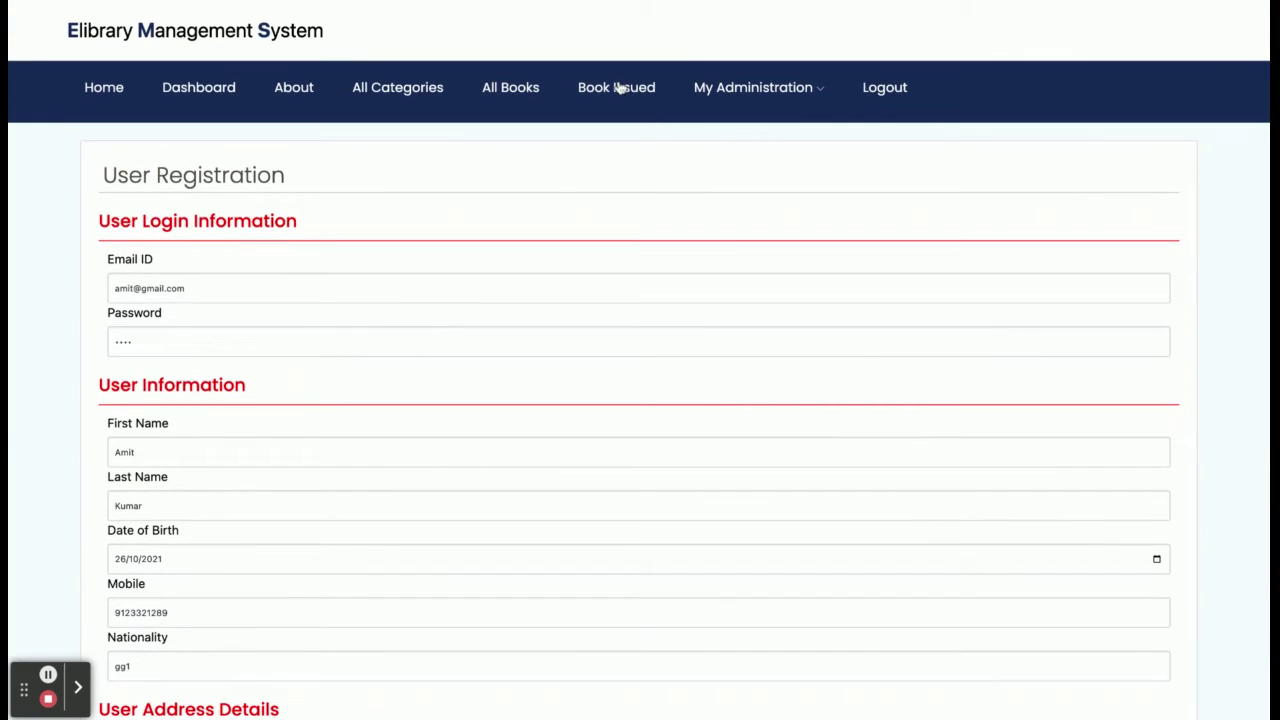
pyautogui.click(619, 88)
pyautogui.click(540, 89)
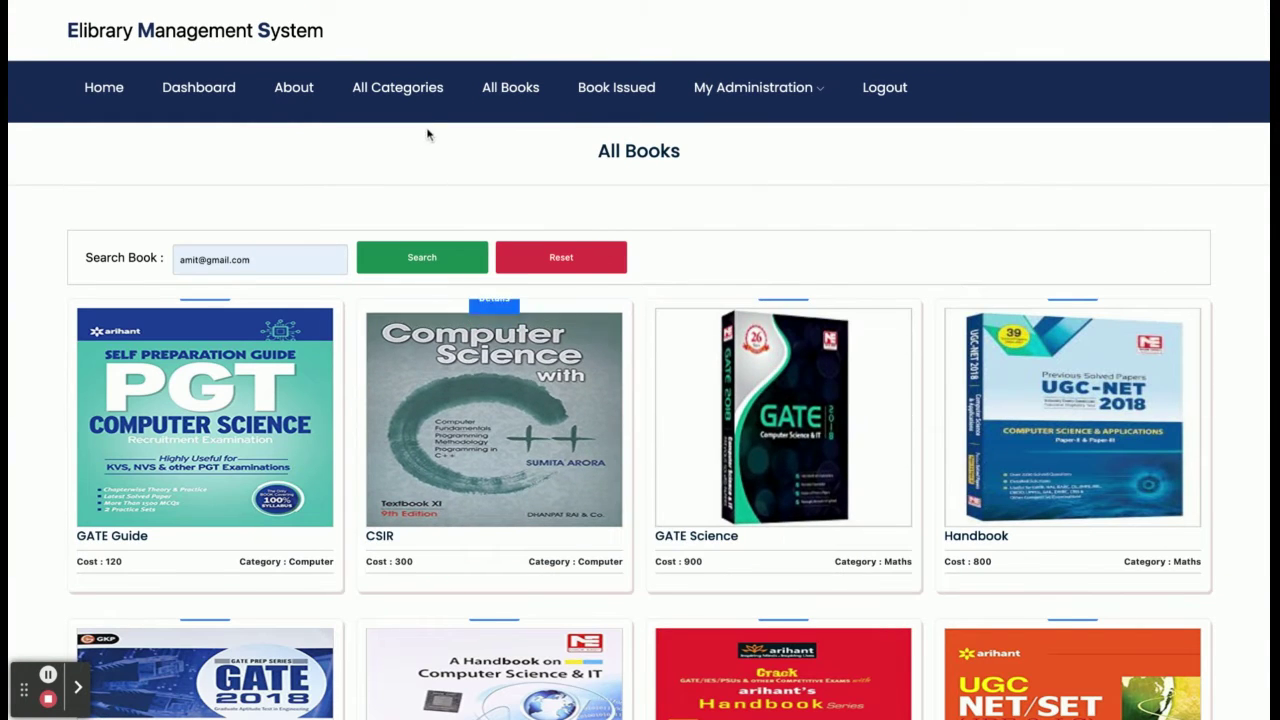
pyautogui.click(400, 94)
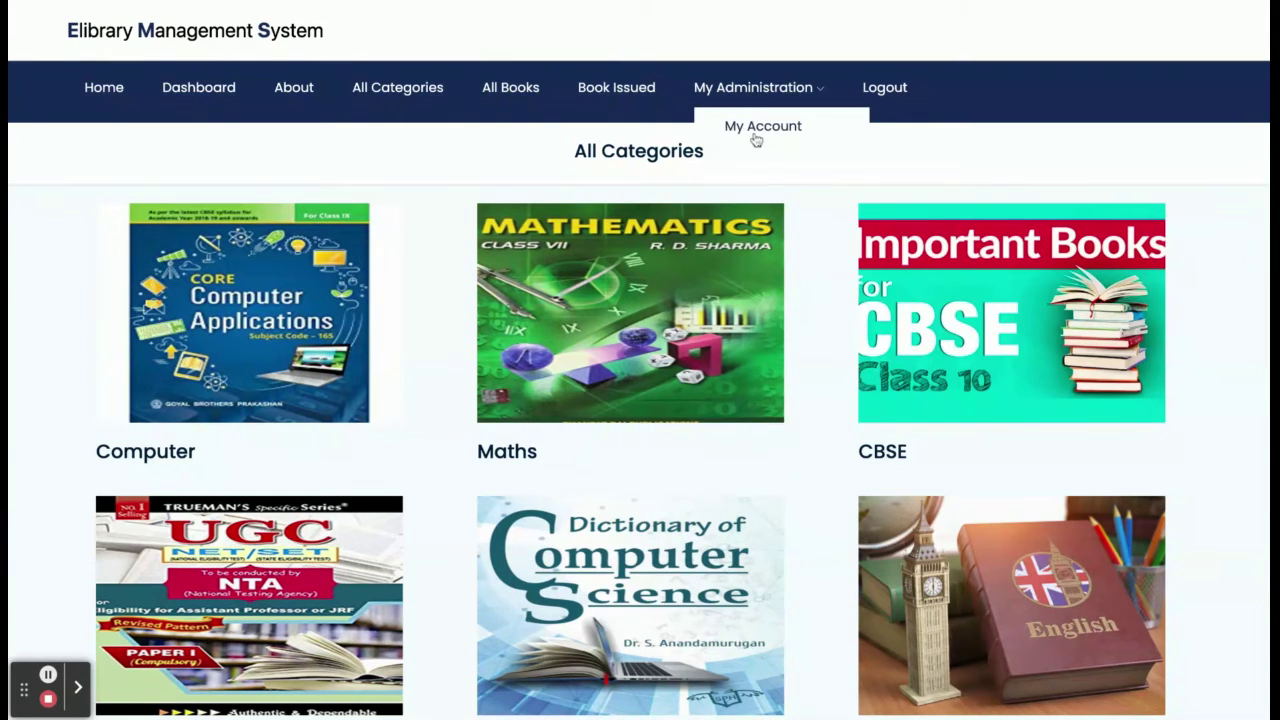
# Confirm request 313 shows Pending in My Issued Books Report, then log out.
pyautogui.click(633, 90)
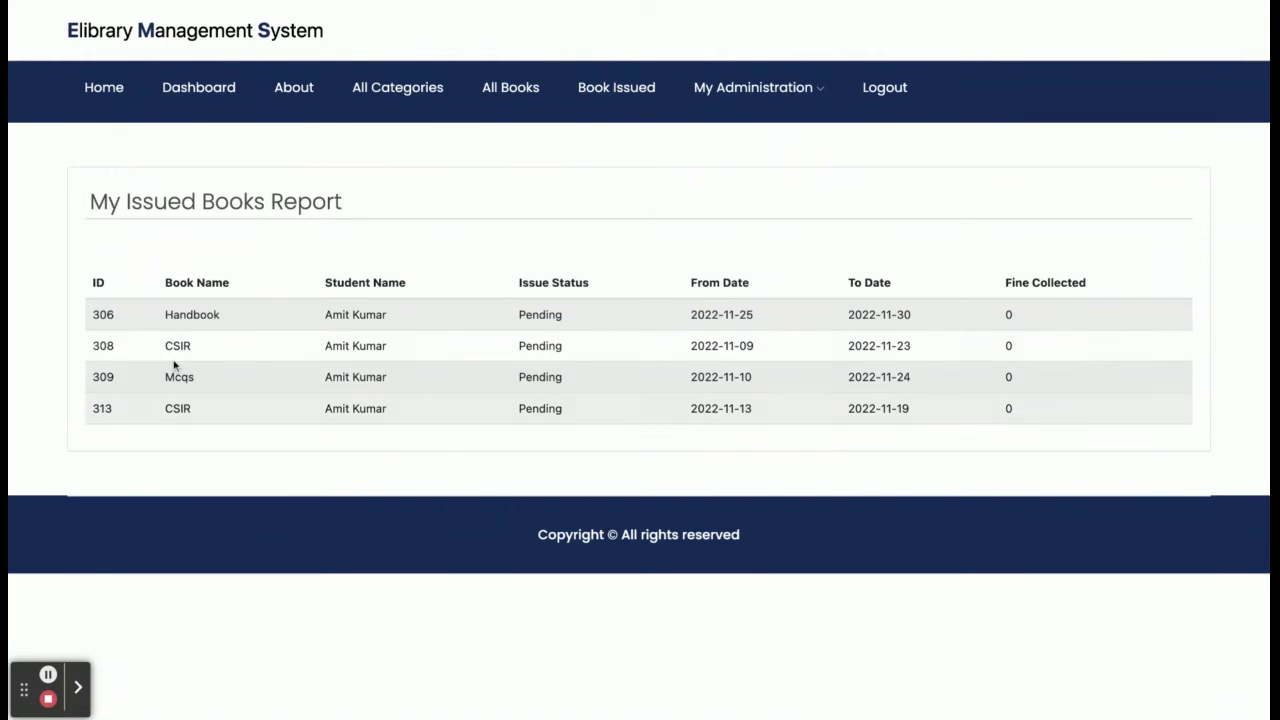
pyautogui.doubleClick(96, 409)
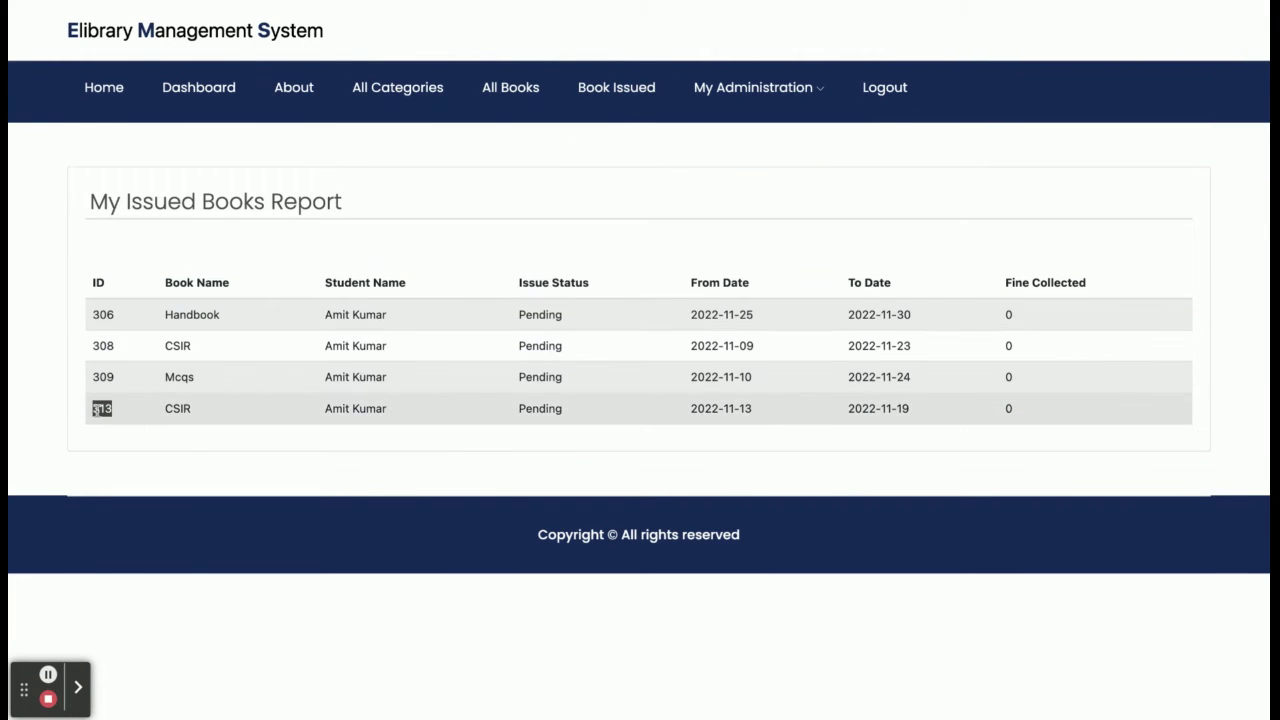
pyautogui.doubleClick(536, 409)
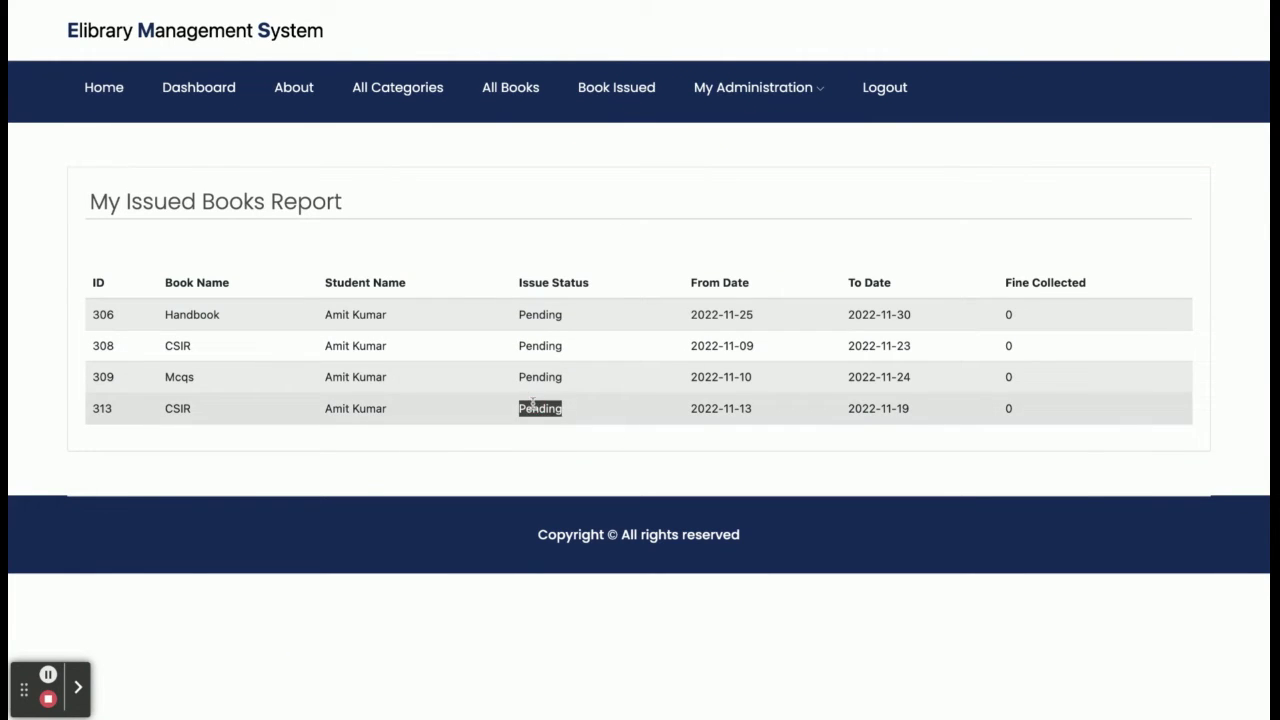
pyautogui.click(882, 91)
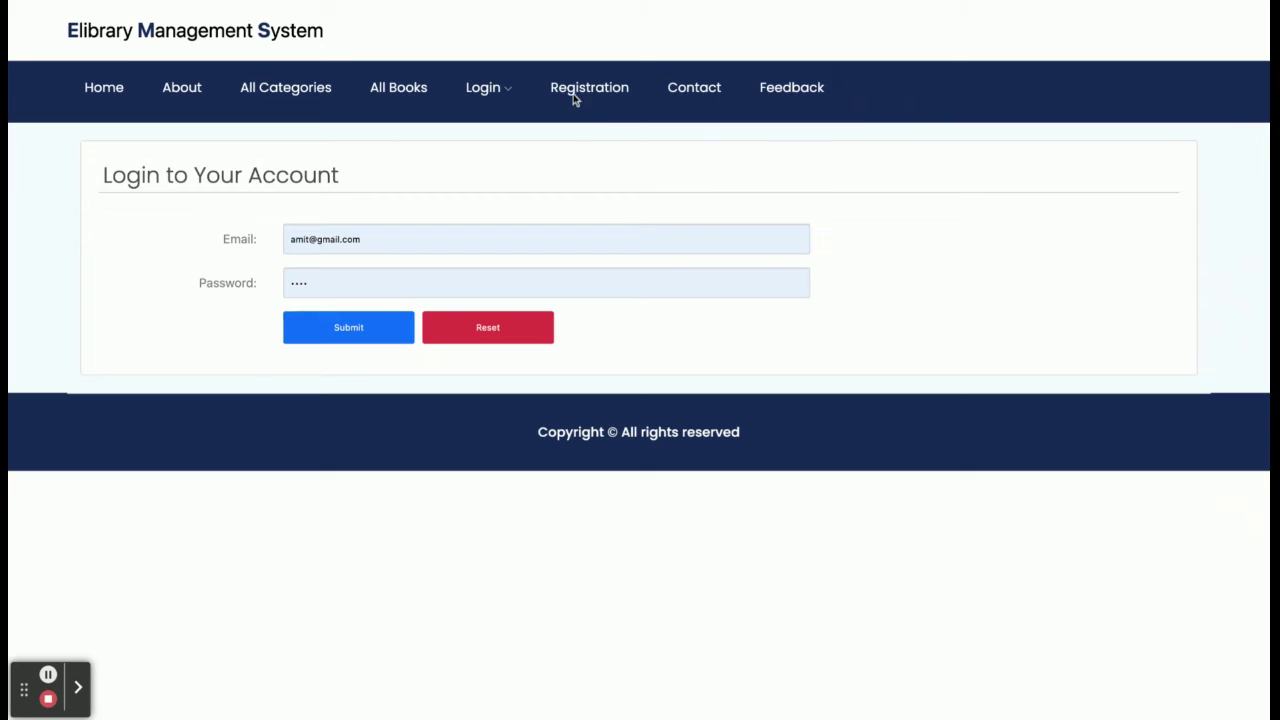
# Log in through Admin Login with username admin and view the All Book Report.
pyautogui.click(460, 89)
pyautogui.click(503, 163)
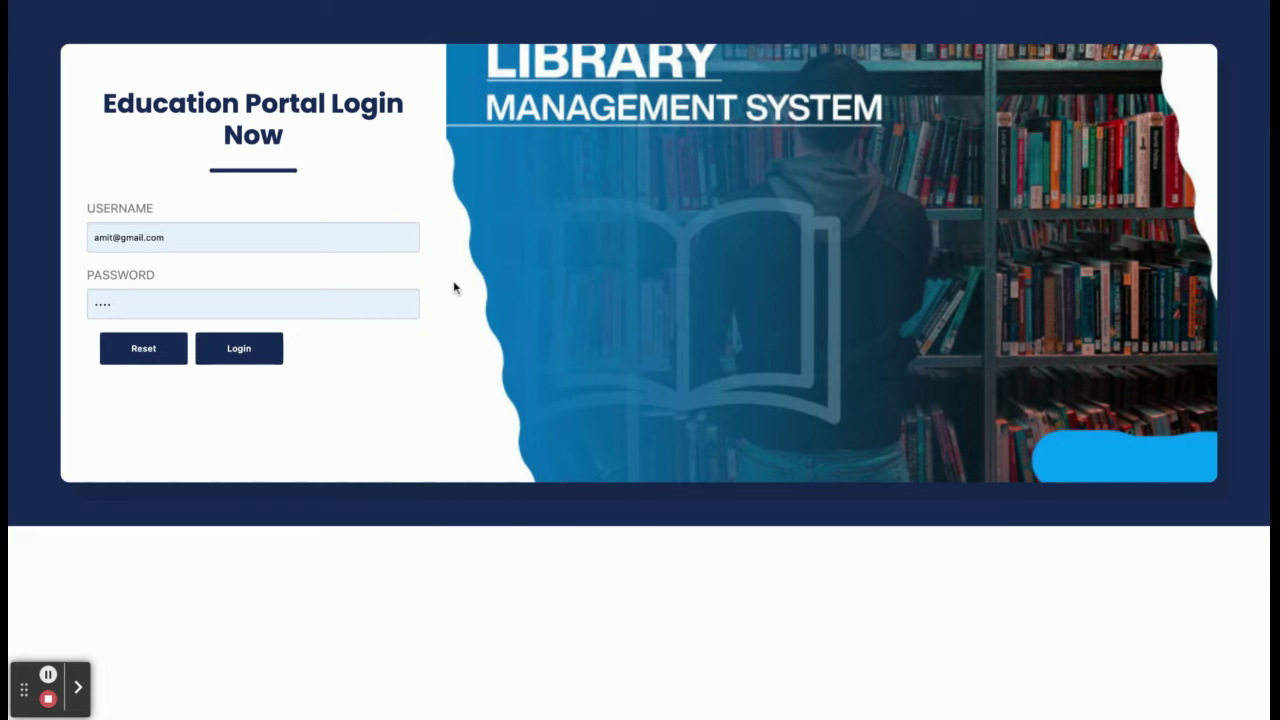
pyautogui.click(171, 237)
pyautogui.hotkey('ctrl', 'a')
pyautogui.write('admin')
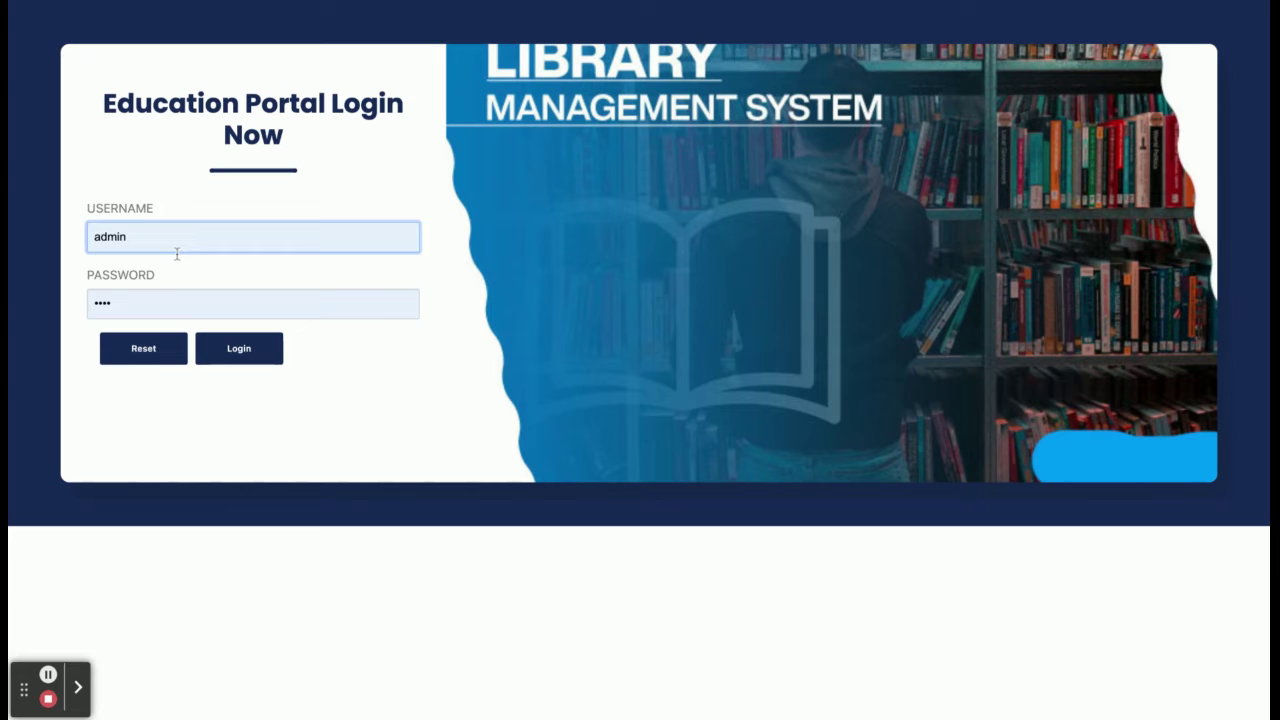
pyautogui.click(243, 362)
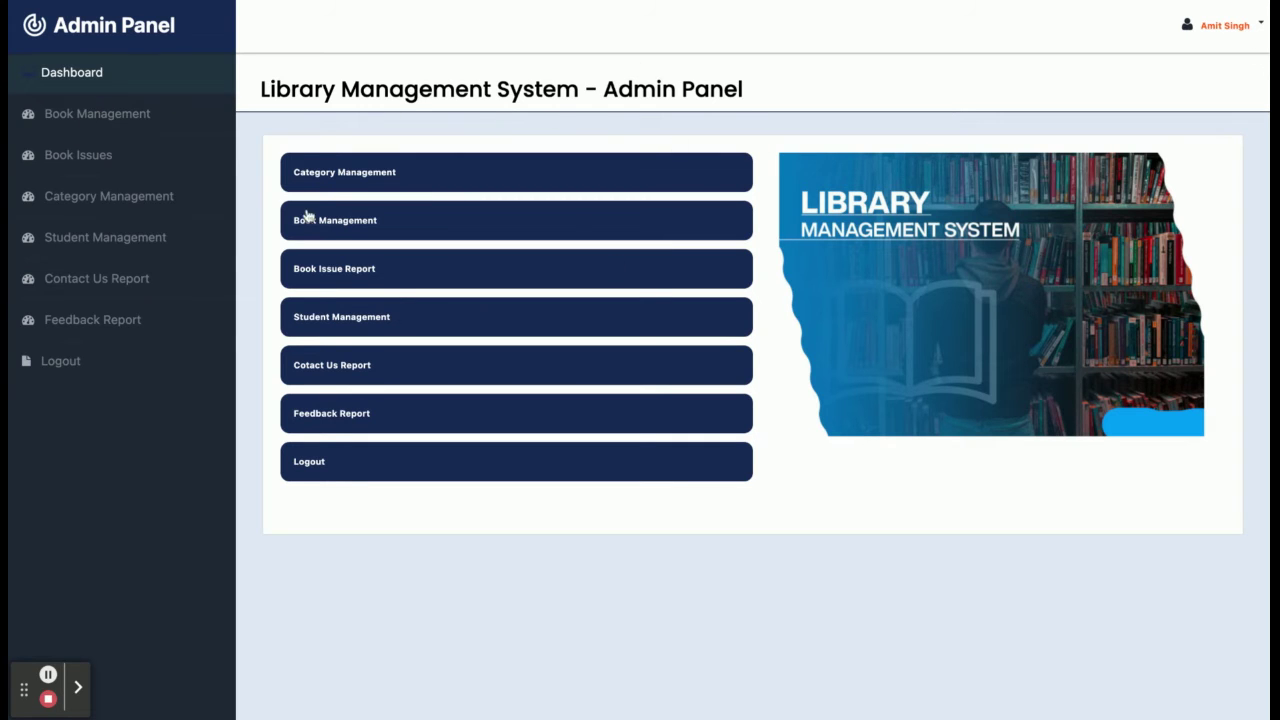
pyautogui.click(124, 115)
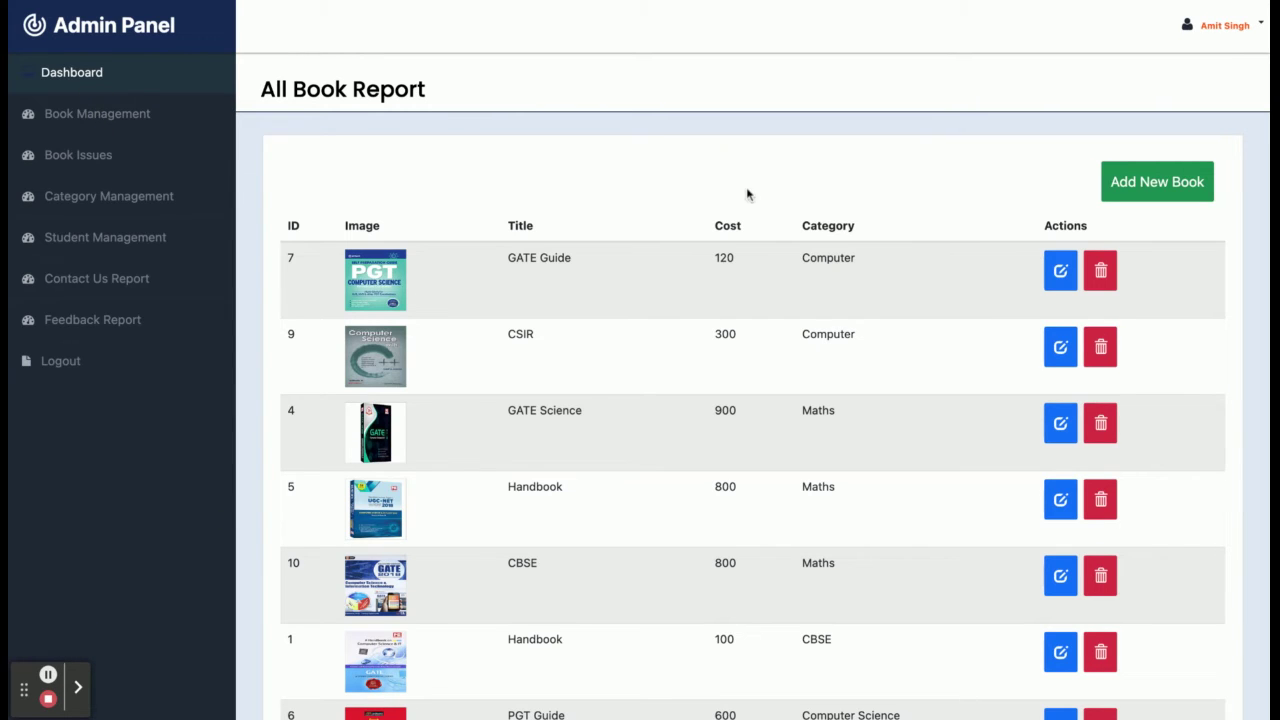
# Scan the All Book Report and Add New Book form, ending on the All Issue Report.
pyautogui.scroll(-5, 746, 375)
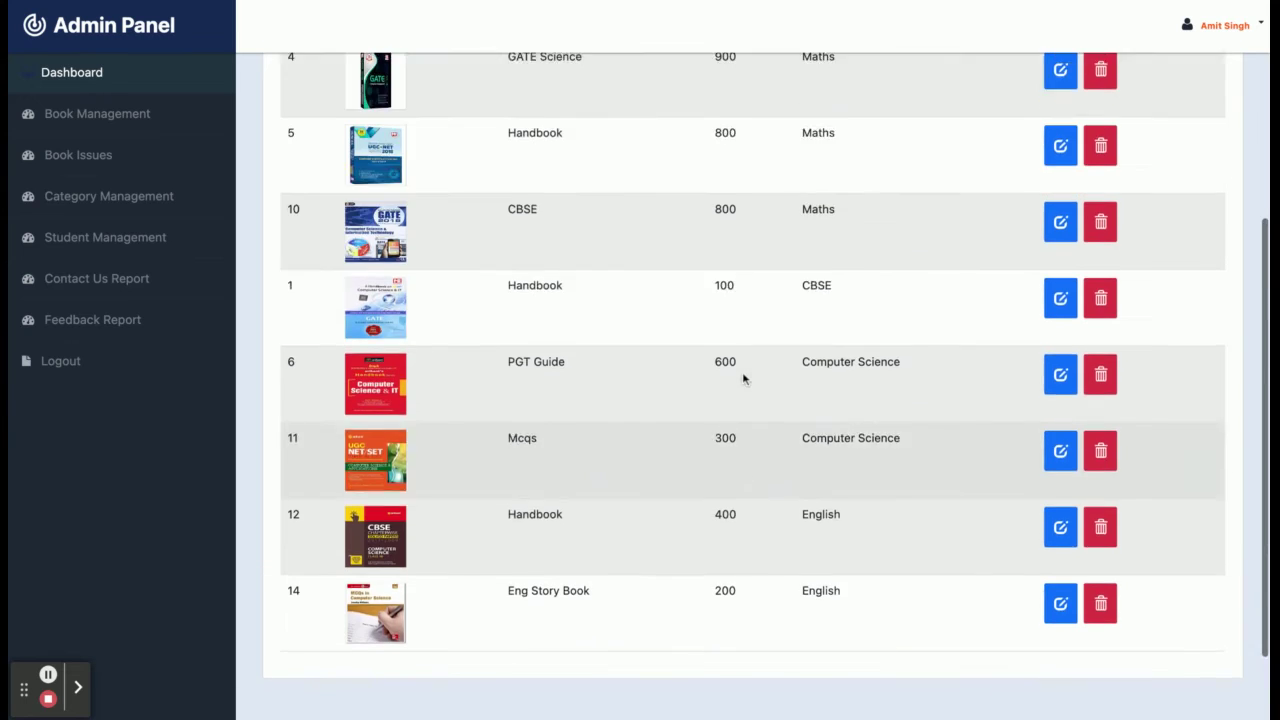
pyautogui.scroll(6, 760, 360)
pyautogui.click(1090, 182)
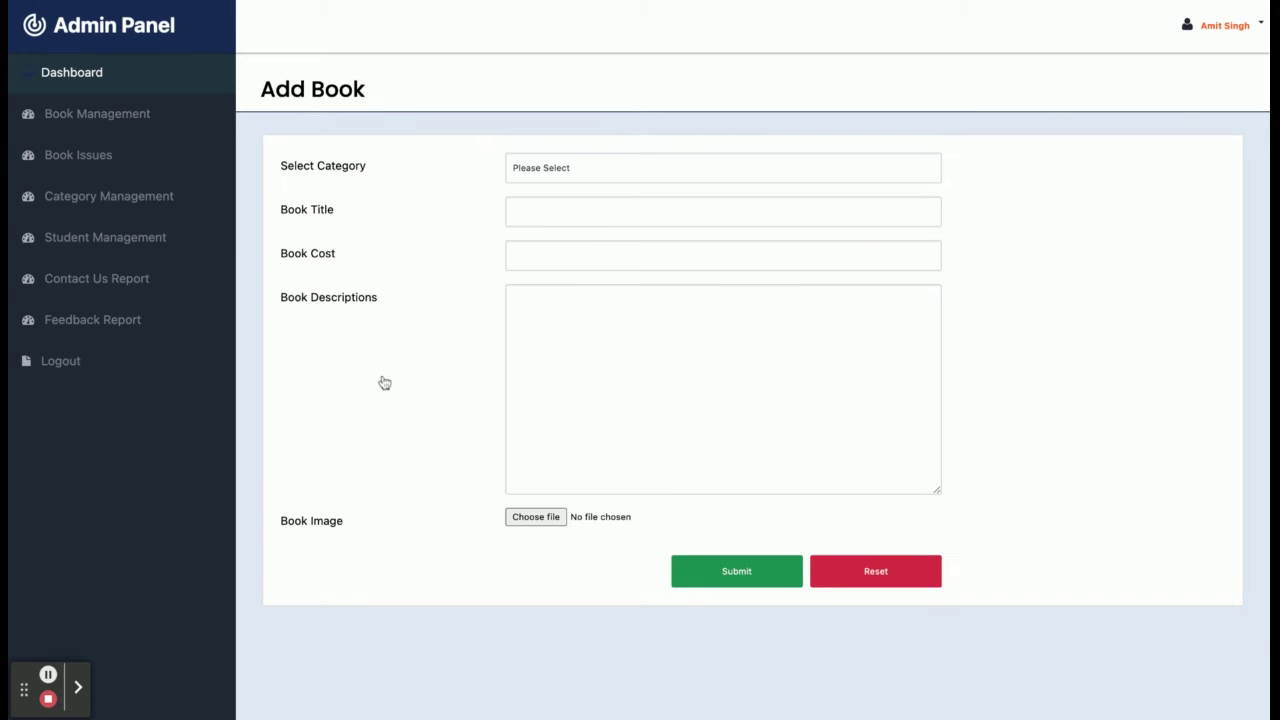
pyautogui.click(91, 155)
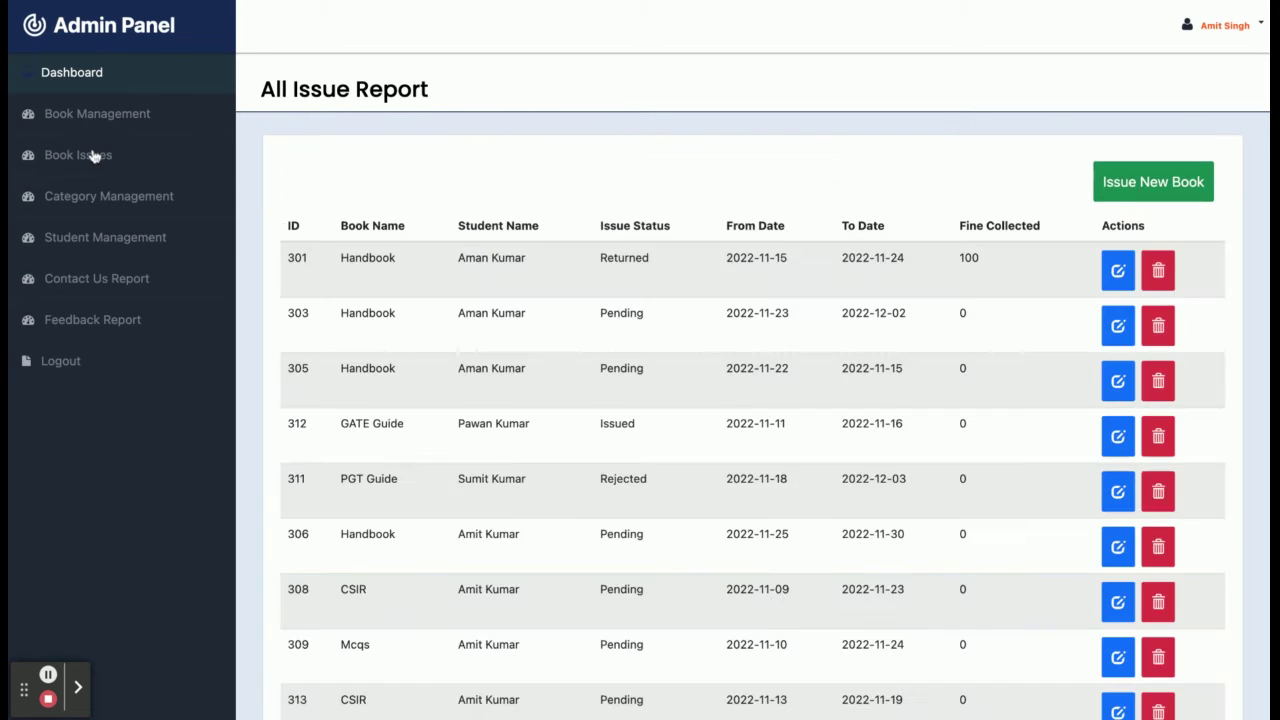
# Set CSIR request 313's Issue Status from Pending to Issued and save it.
pyautogui.scroll(-3, 588, 313)
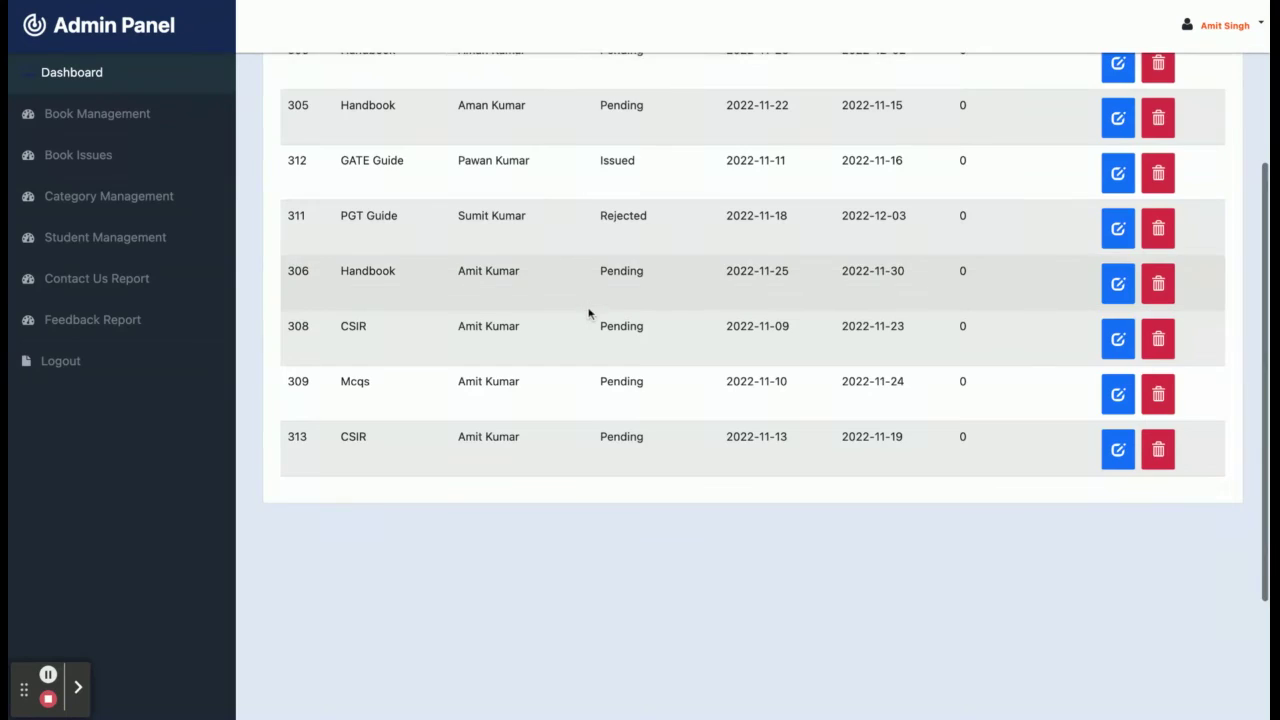
pyautogui.scroll(5, 590, 314)
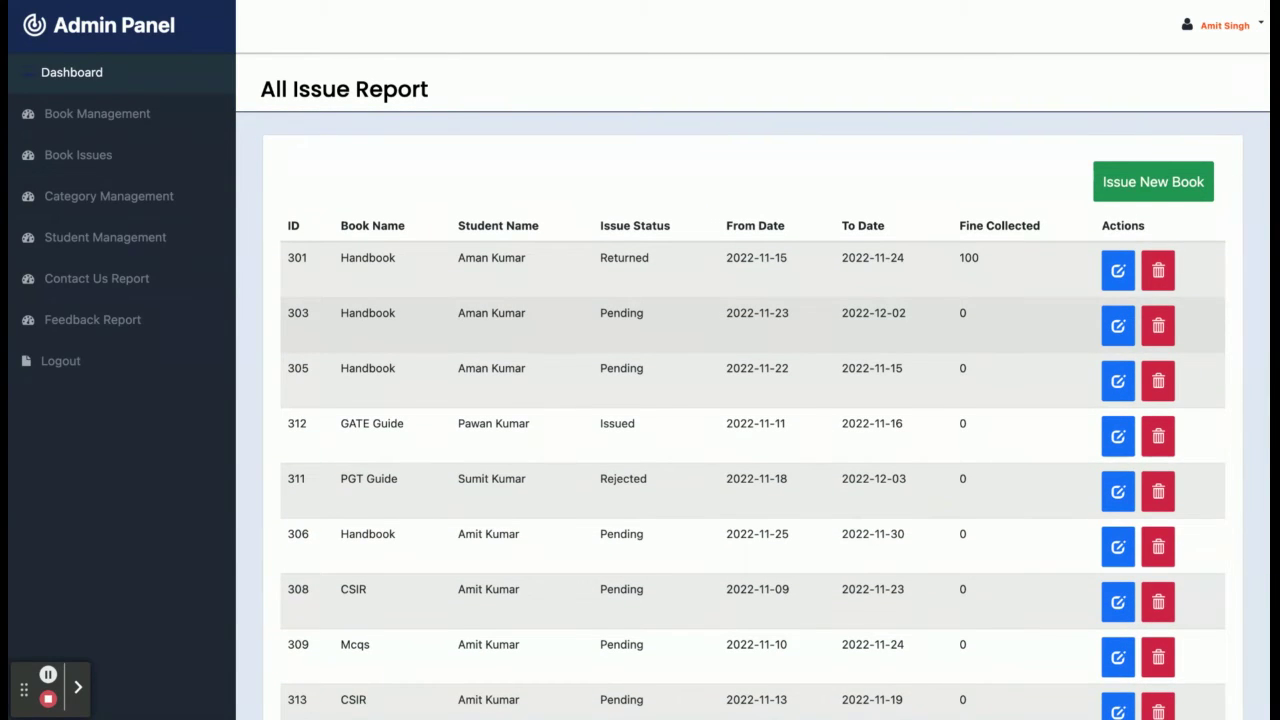
pyautogui.scroll(-1, 430, 430)
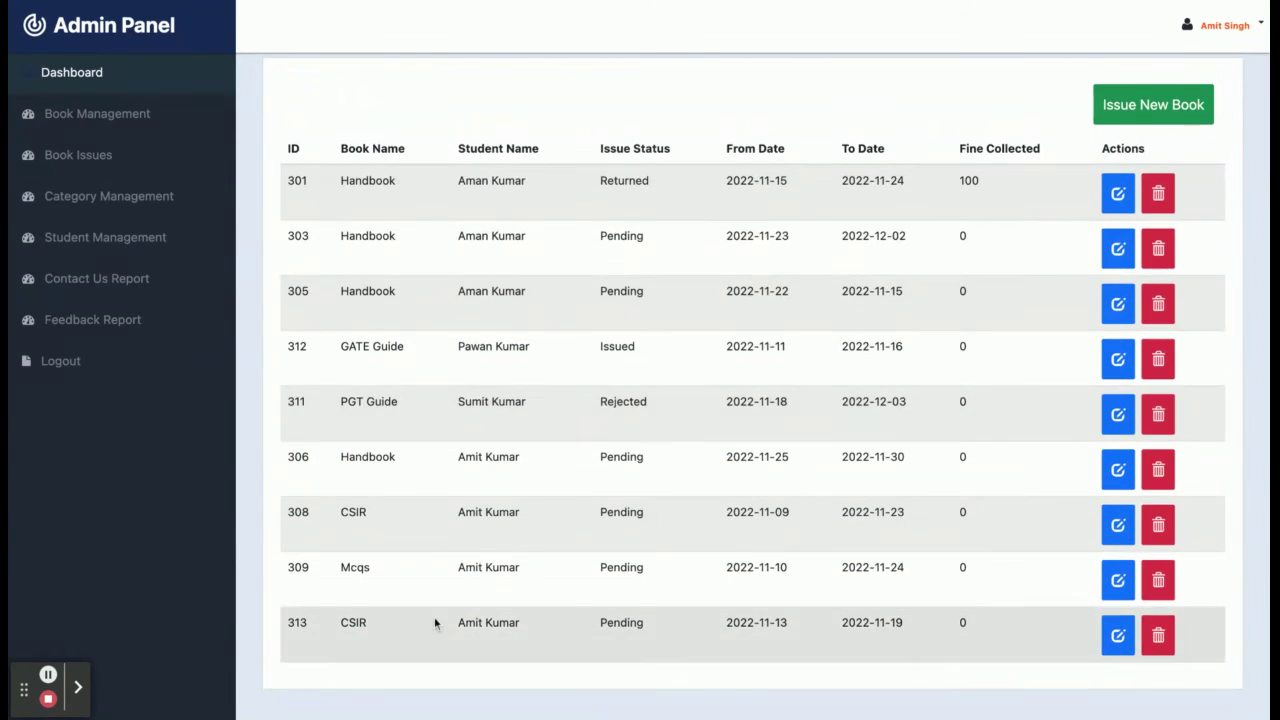
pyautogui.click(1118, 635)
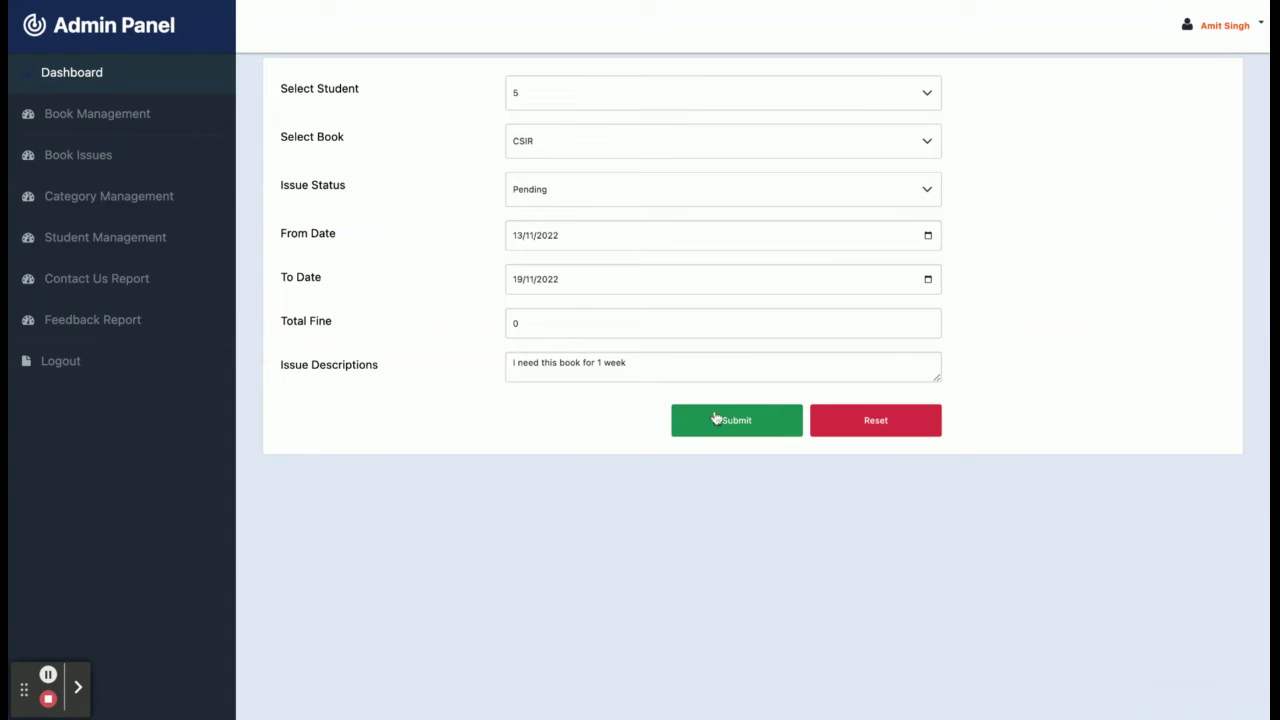
pyautogui.scroll(1, 648, 262)
pyautogui.click(670, 246)
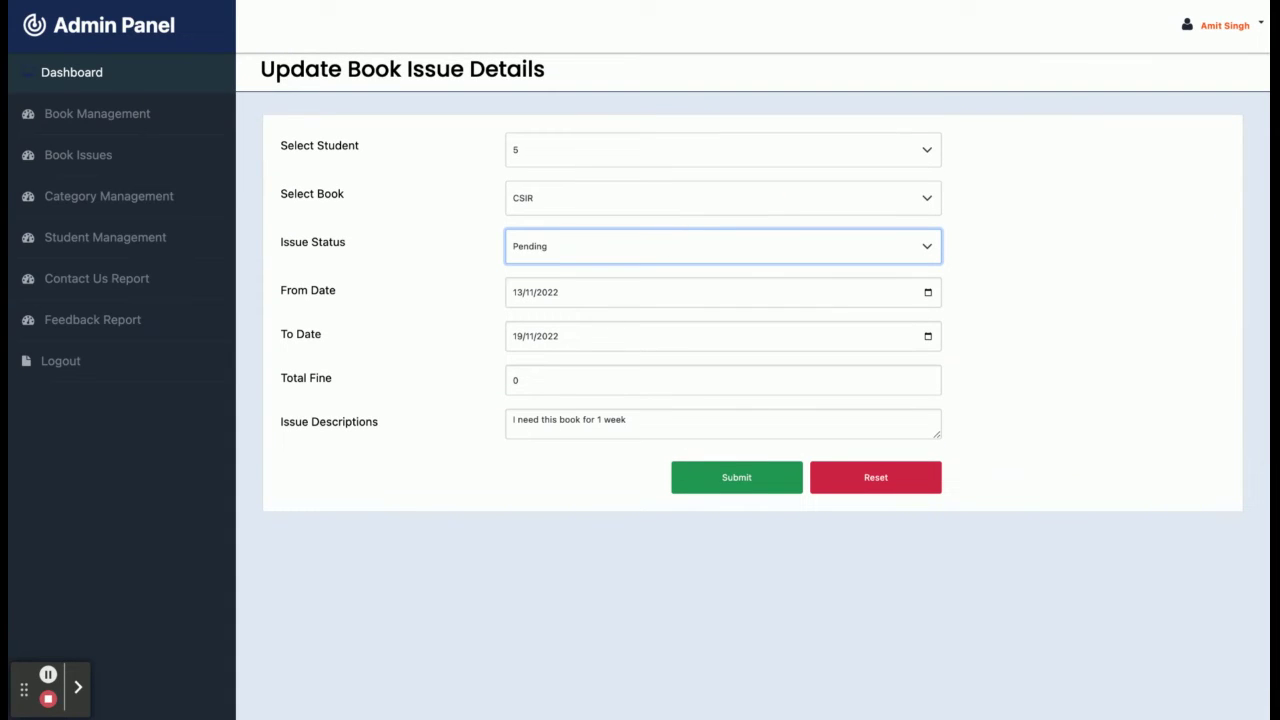
pyautogui.click(756, 565)
pyautogui.click(741, 487)
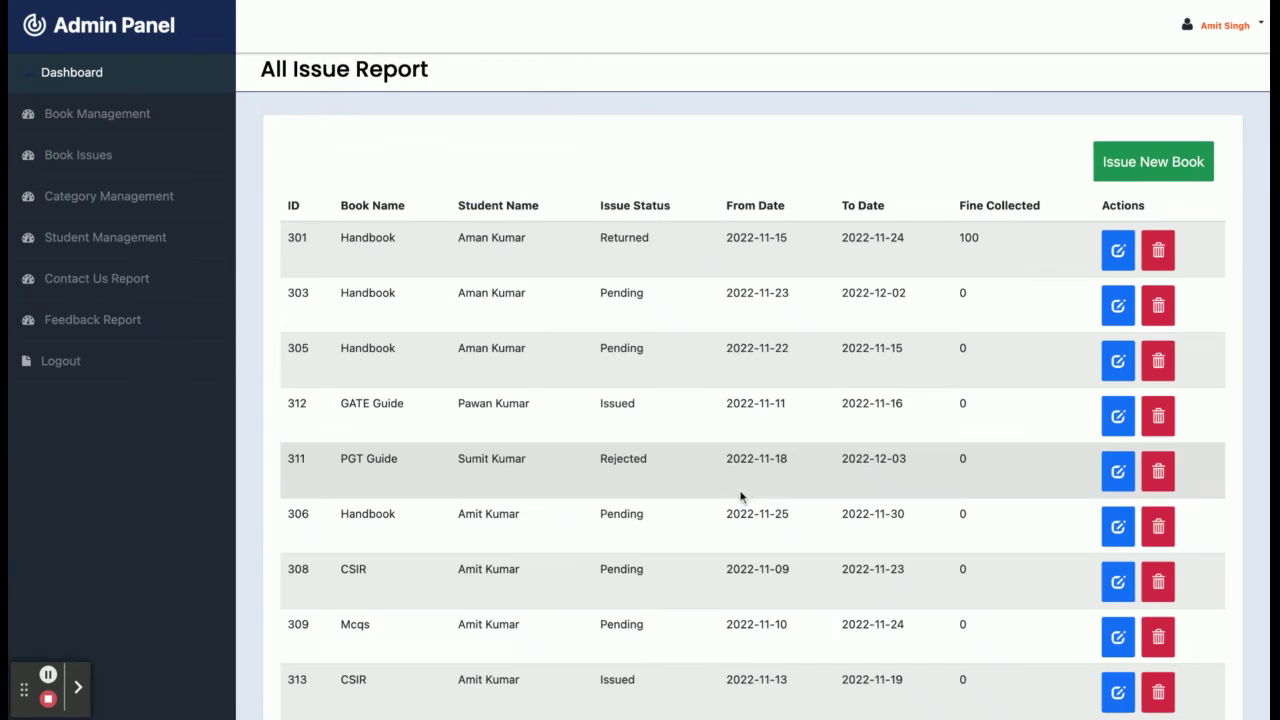
# Bring up a blank Issue Book to Student form.
pyautogui.scroll(-5, 595, 539)
pyautogui.scroll(5, 595, 539)
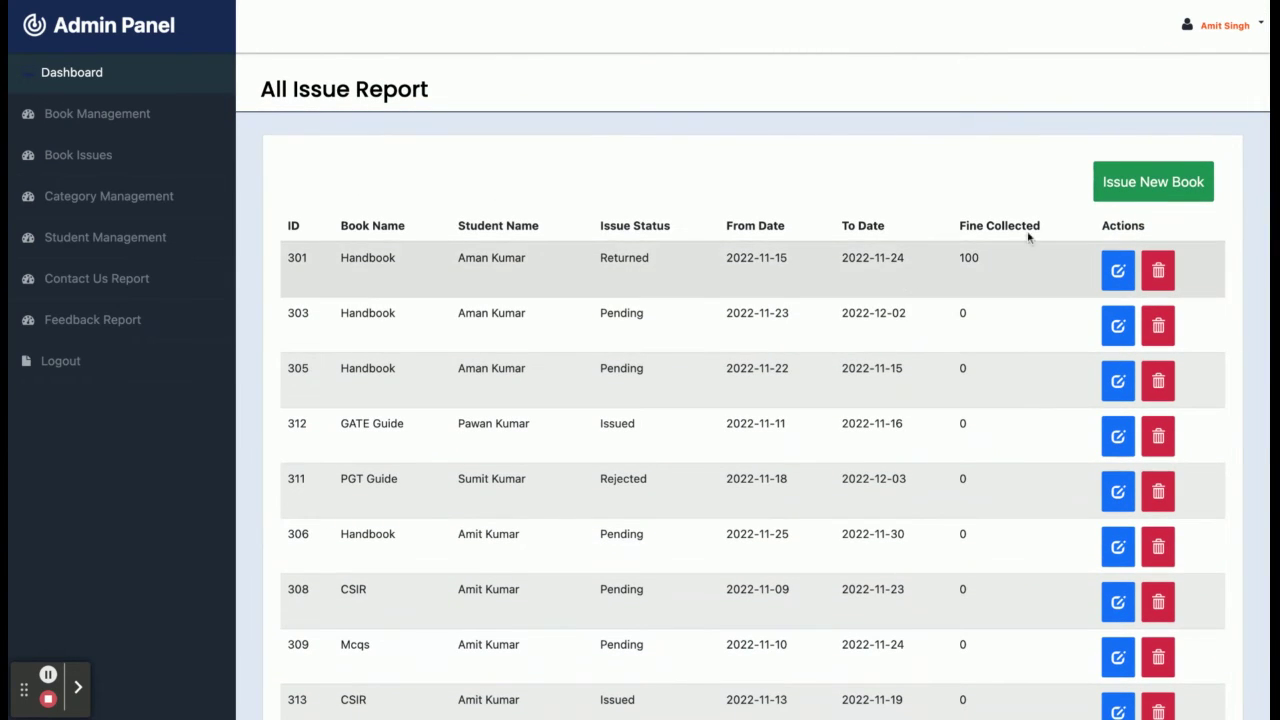
pyautogui.click(1146, 196)
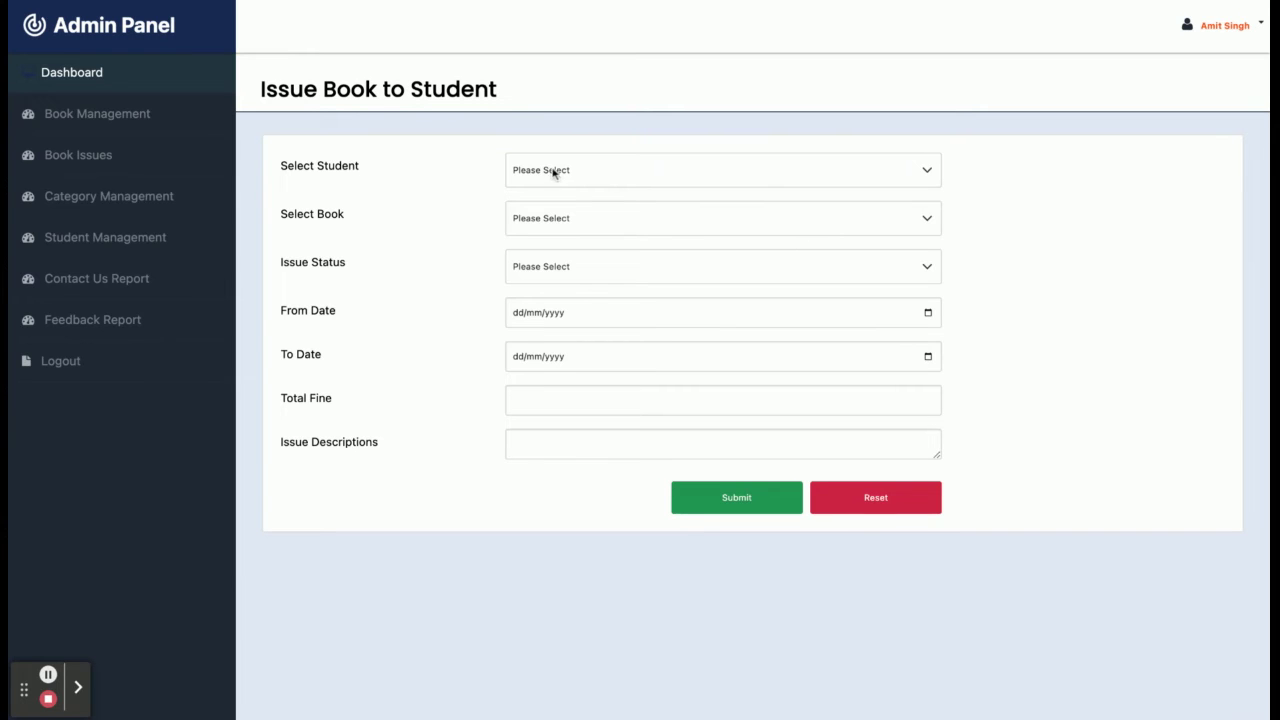
# Switch the issue status to Rejected, then Returned, and view the All Category Report.
pyautogui.click(552, 277)
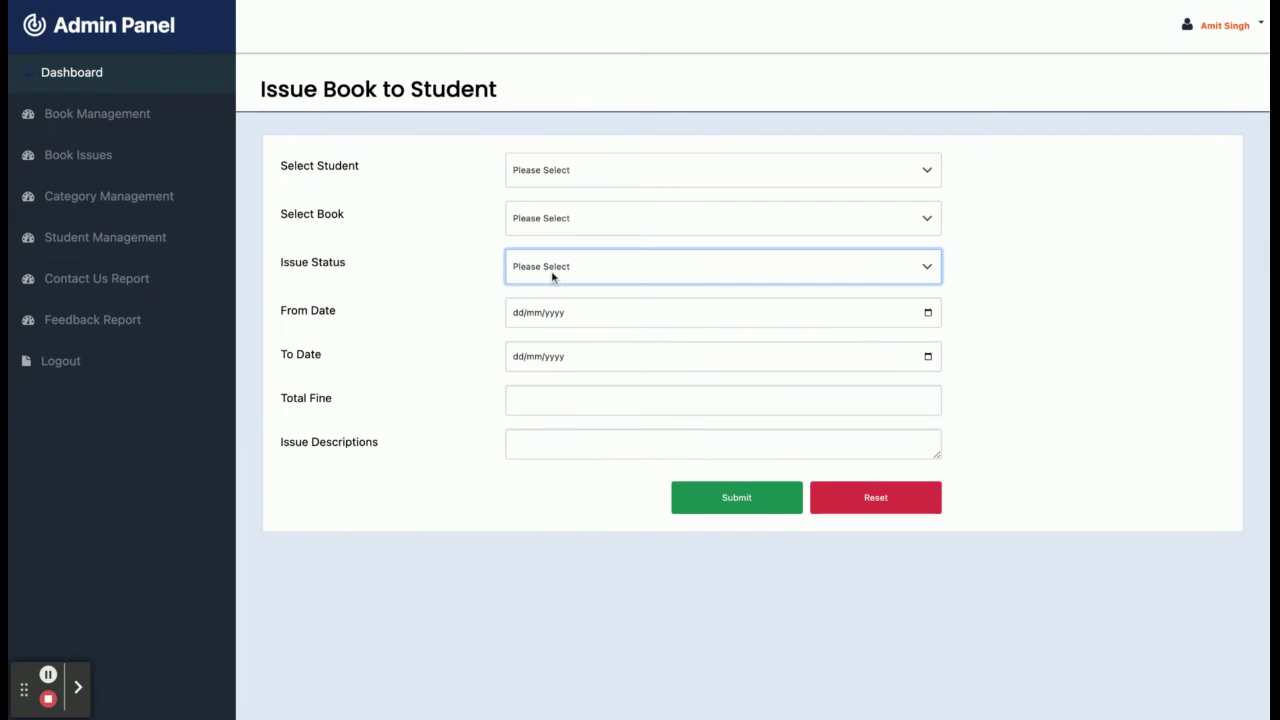
pyautogui.click(644, 270)
pyautogui.click(655, 278)
pyautogui.click(108, 204)
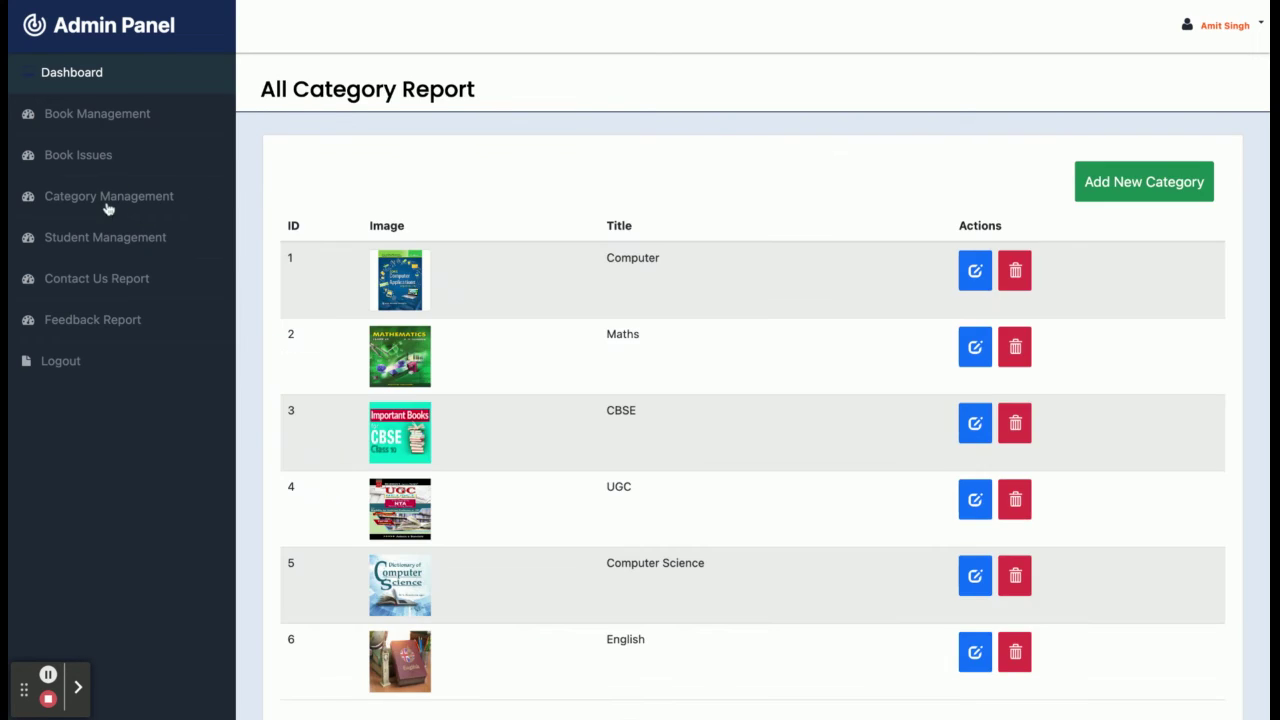
# Review the all-students report and bring up the Add New Student form.
pyautogui.scroll(-5, 517, 323)
pyautogui.scroll(5, 517, 323)
pyautogui.click(95, 240)
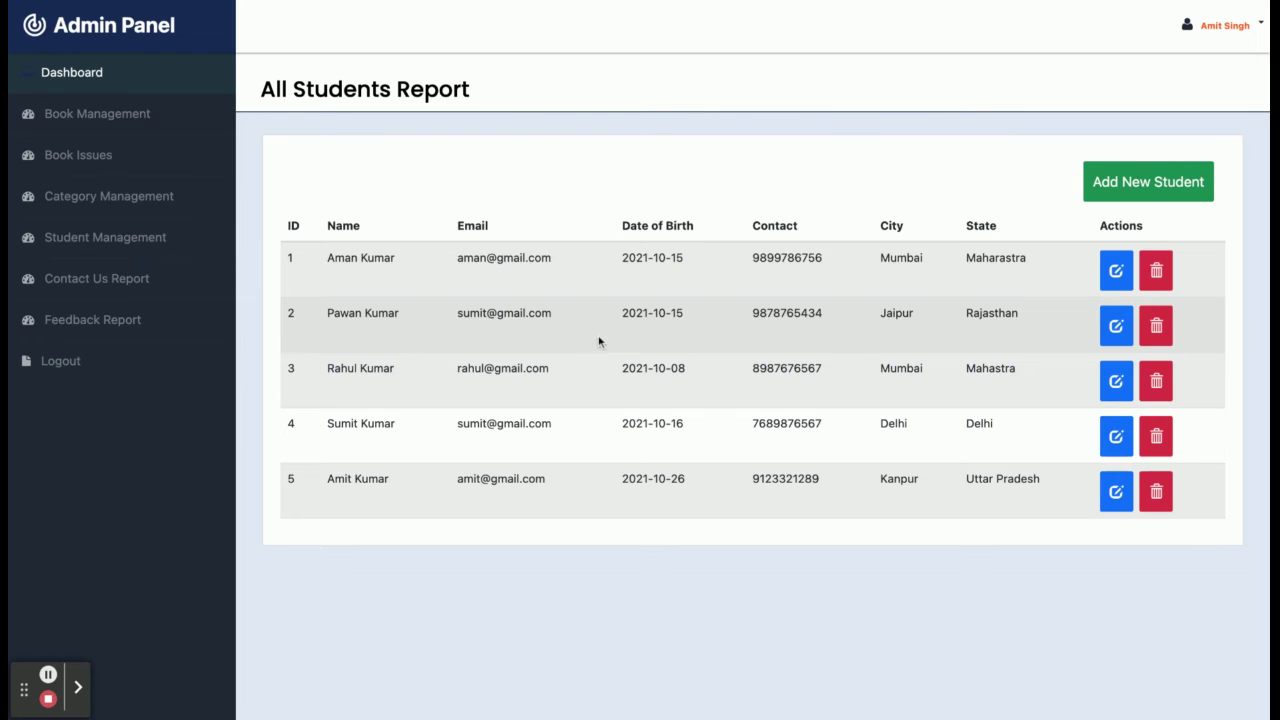
pyautogui.click(1127, 193)
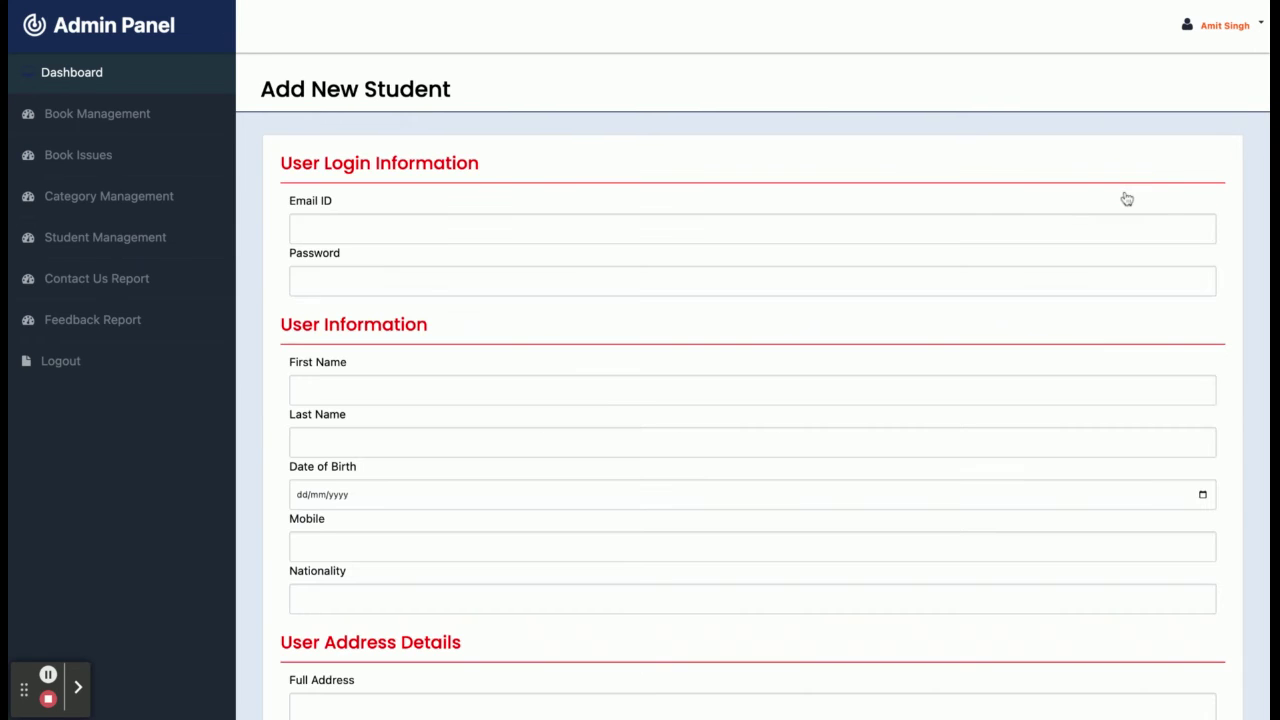
# Browse the Contact Us report, then the All Feedbacks Report with its four ratings.
pyautogui.scroll(-5, 722, 308)
pyautogui.scroll(5, 722, 308)
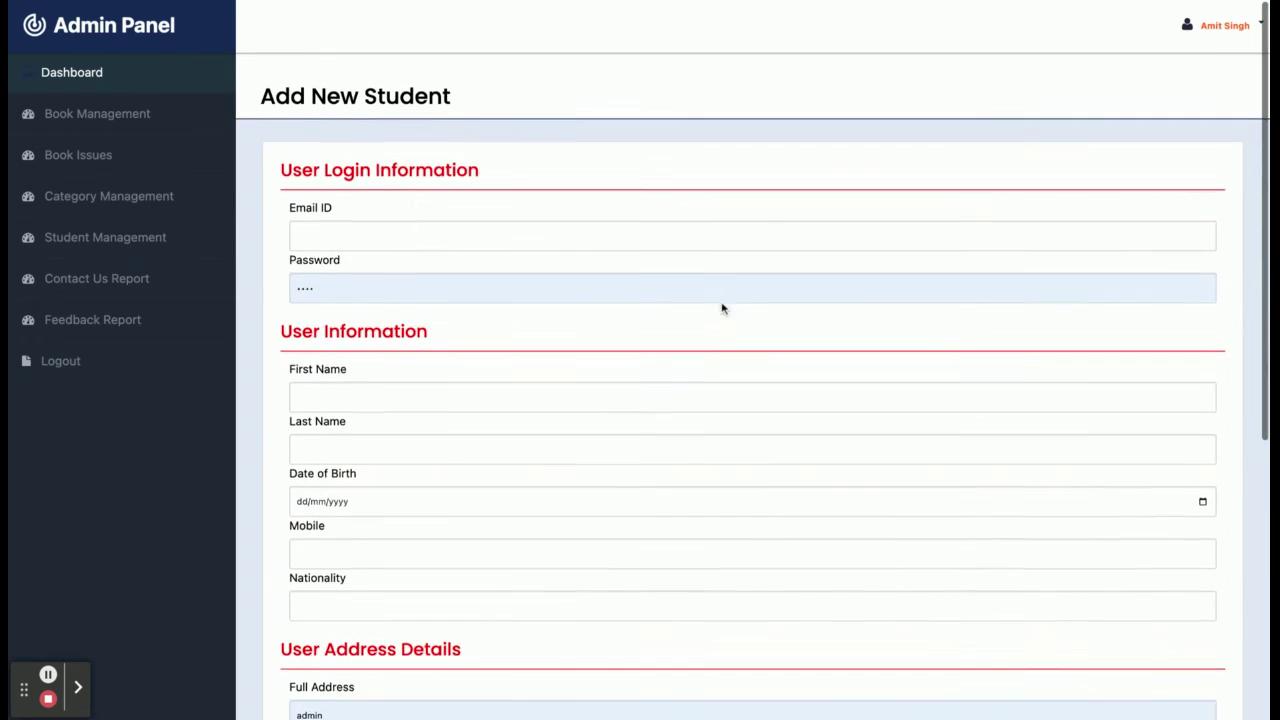
pyautogui.click(99, 277)
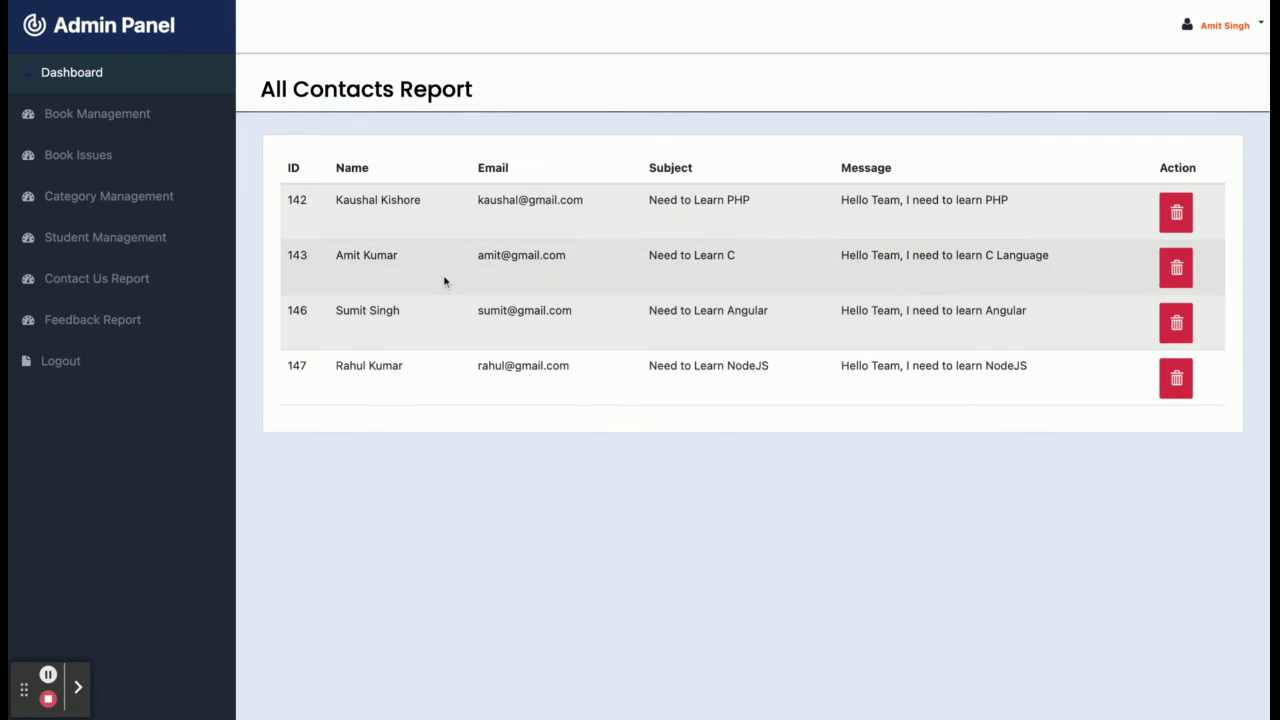
pyautogui.click(122, 316)
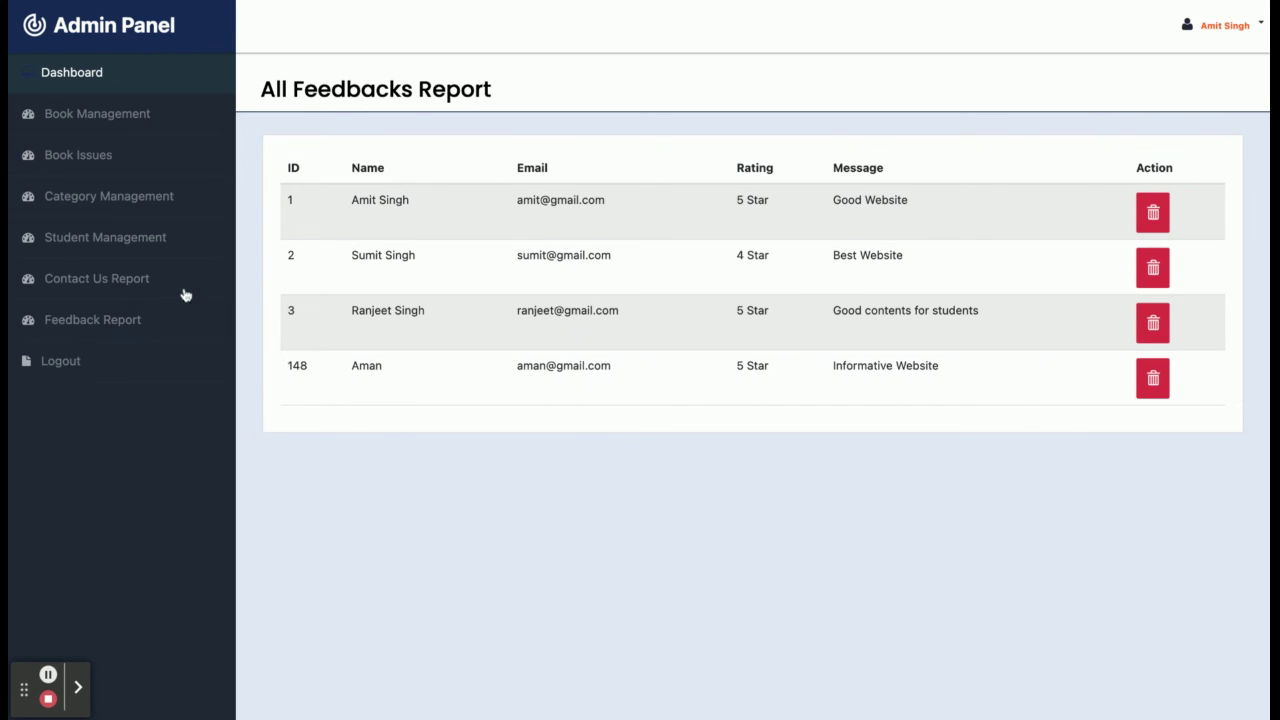